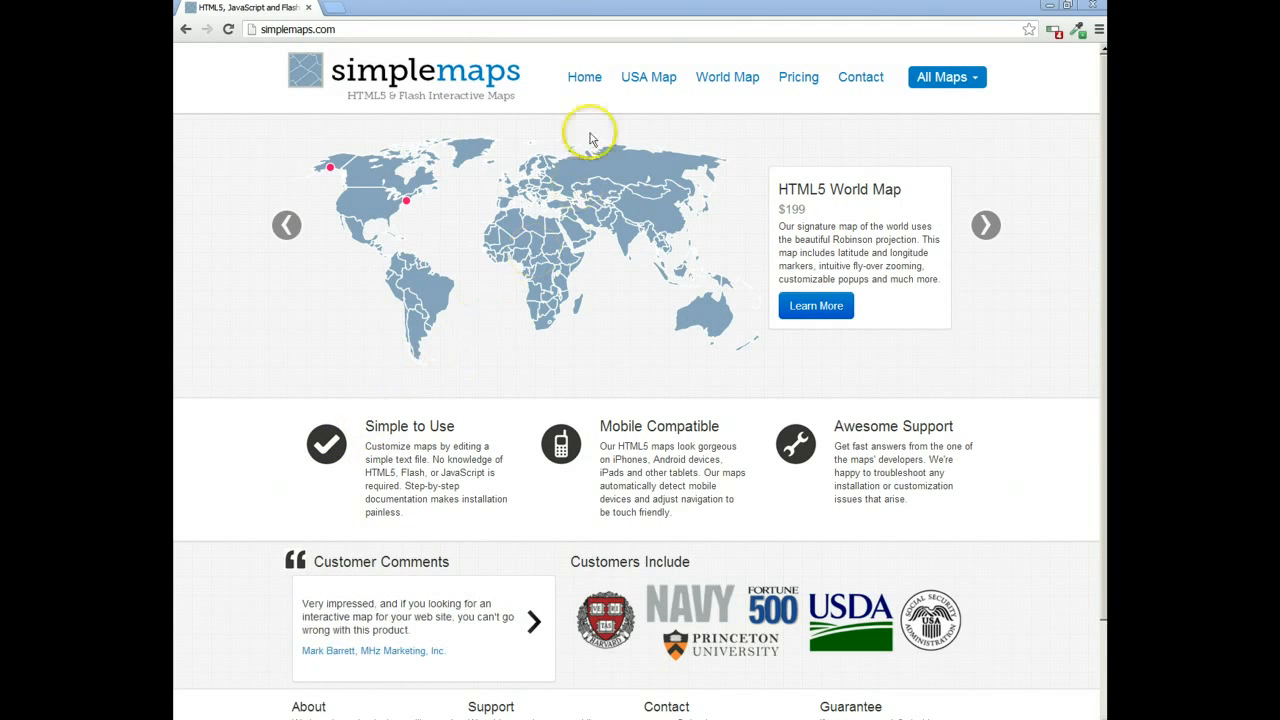
Step: Open the online customizer for the HTML5 USA map and bring up its Visualize Data tool
left_click(640, 84)
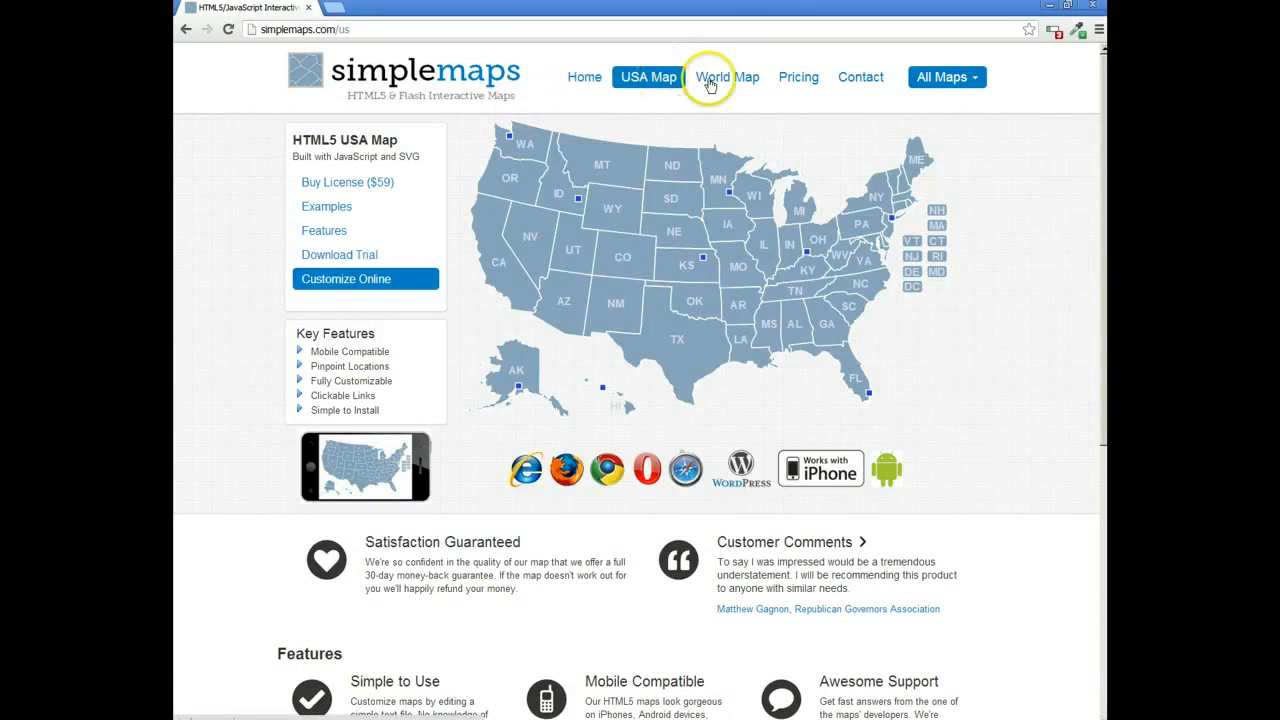
left_click(350, 283)
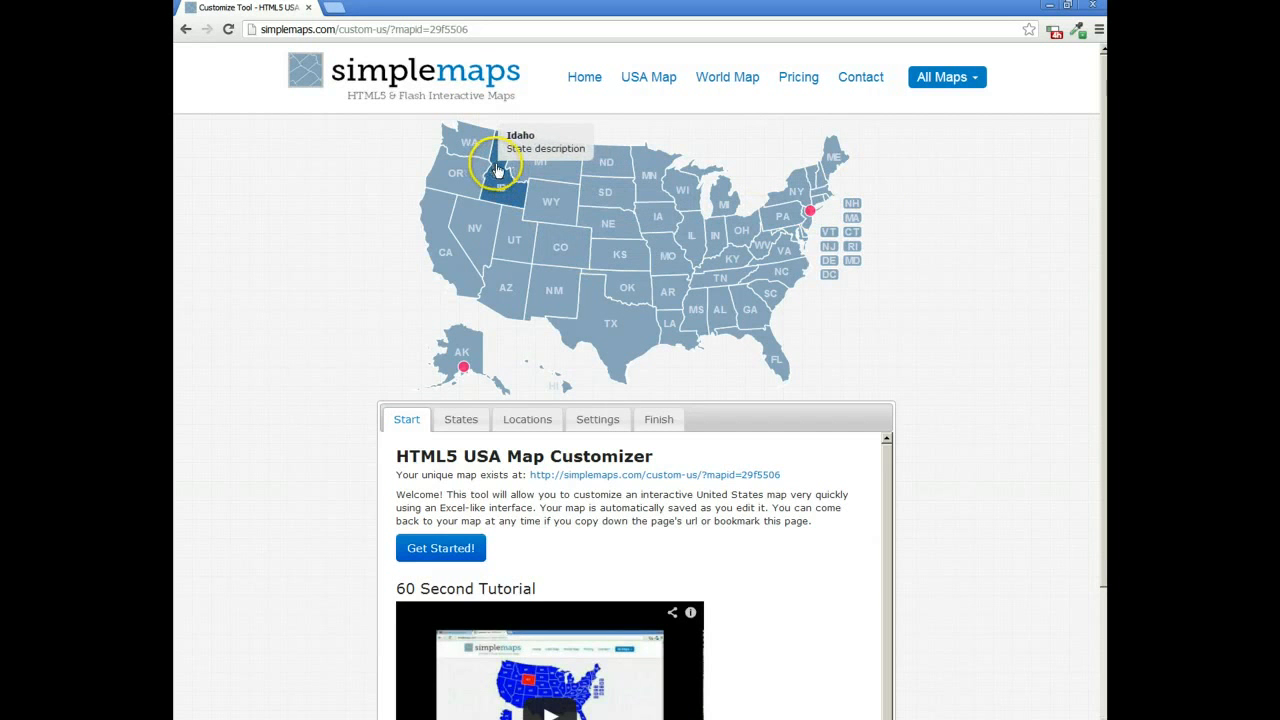
left_click(596, 421)
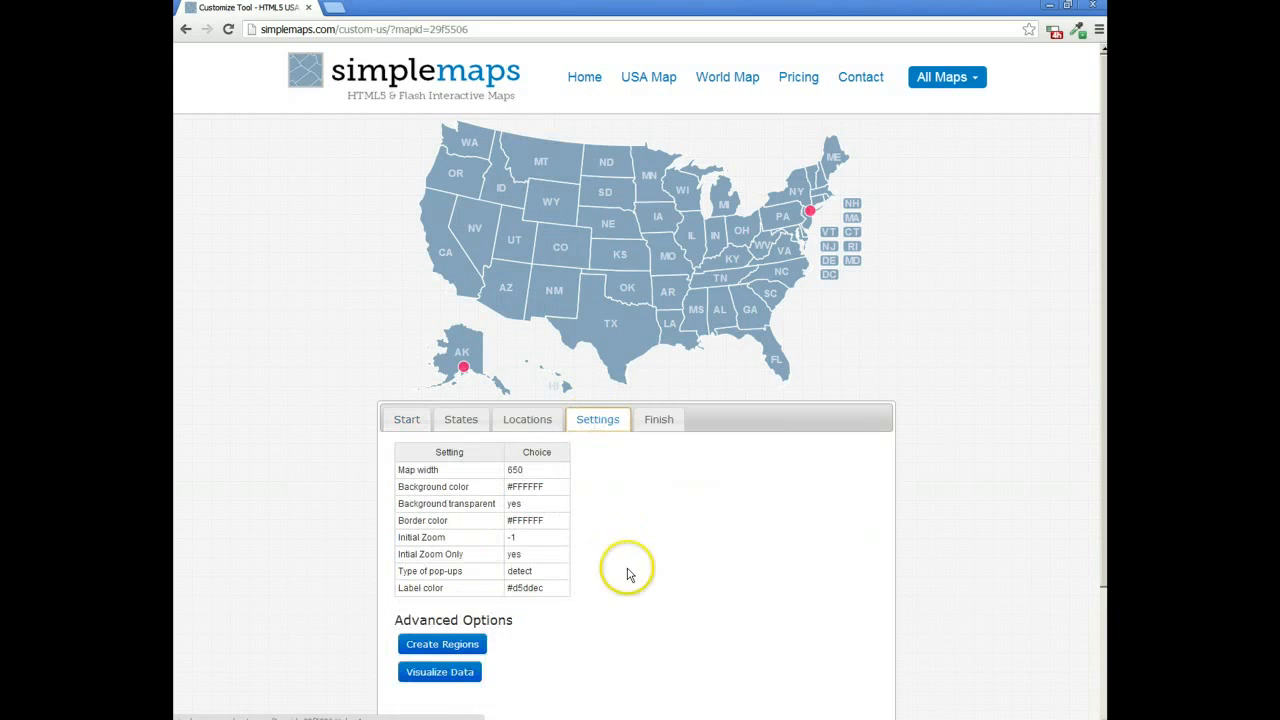
left_click(440, 673)
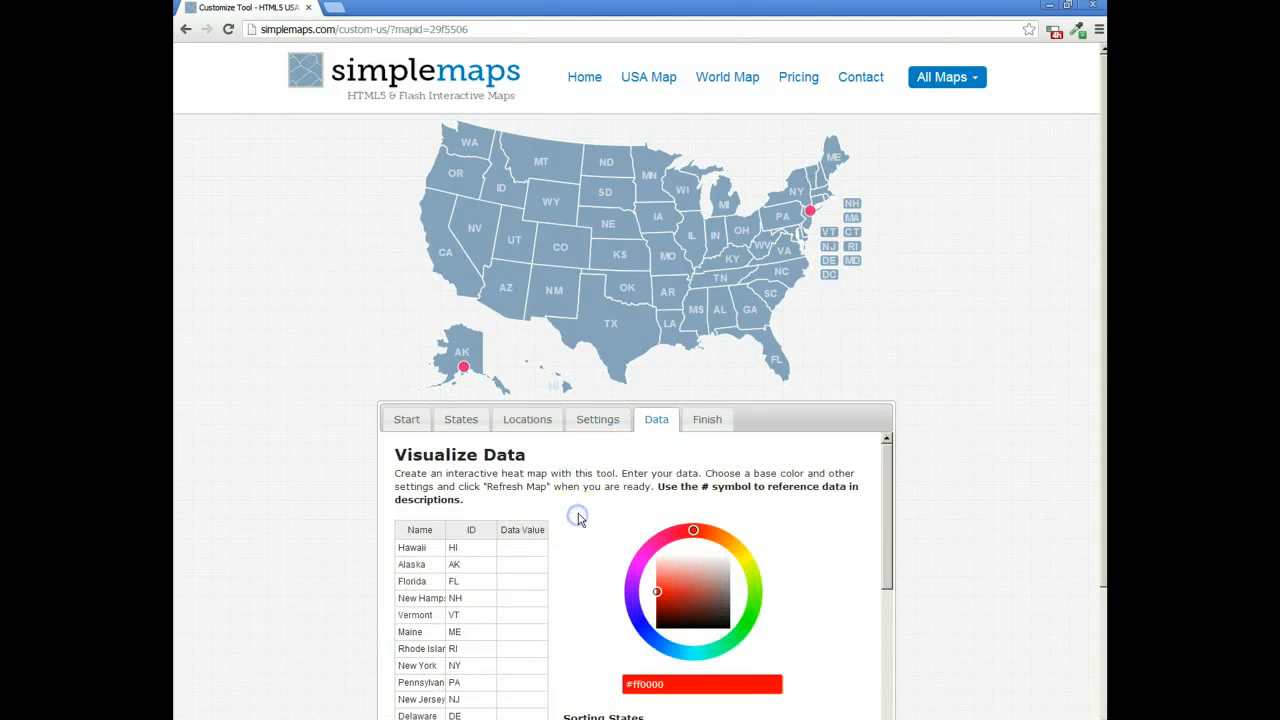
Step: Enter data values 1, 2, 3, 4 and 5 for Hawaii, Alaska, Florida, New Hampshire and Vermont
scroll(578, 515, "down", 1)
scroll(580, 516, "up", 1)
left_click_drag(1102, 367, 1094, 437)
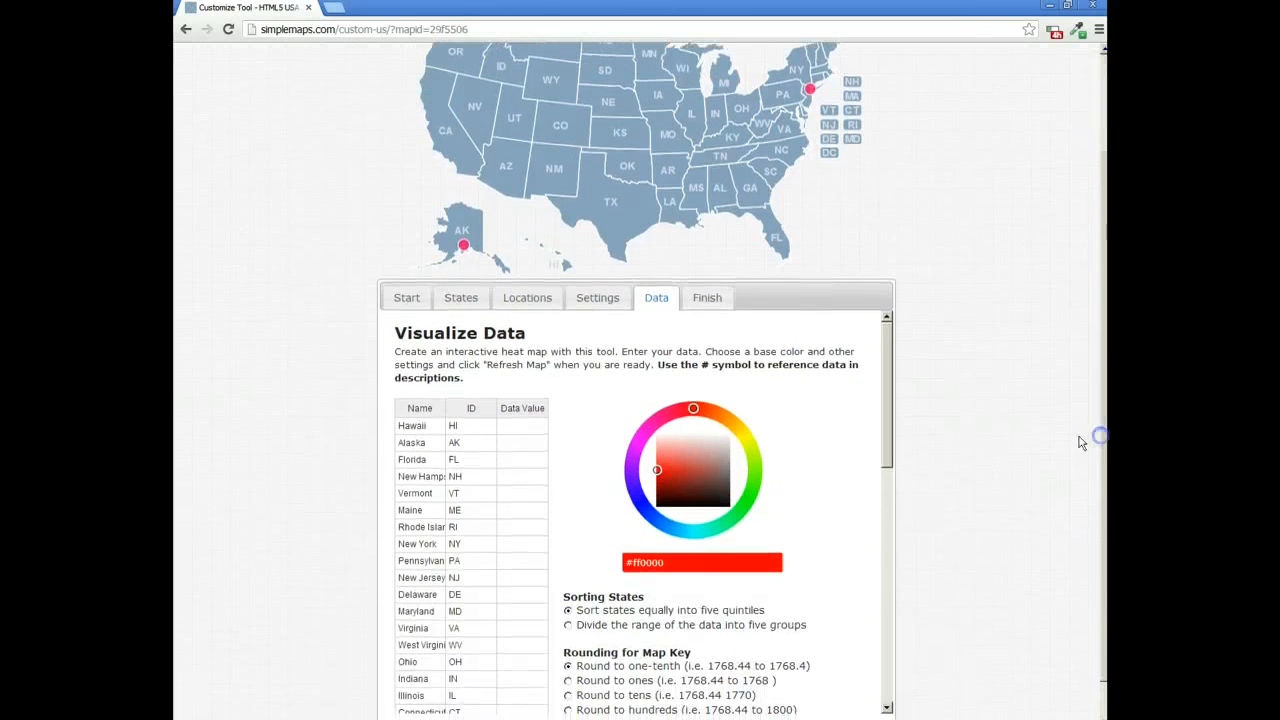
left_click(531, 431)
key("Return")
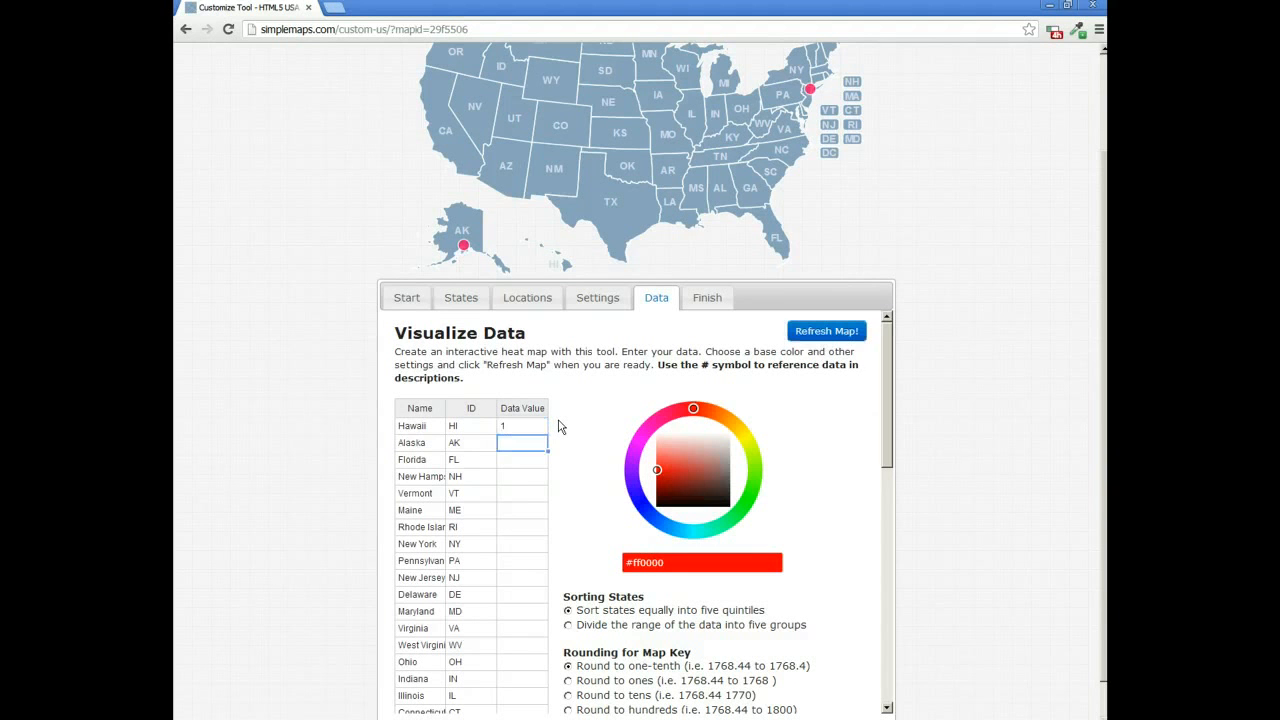
key("Return")
key("Return")
key("Return")
type("5")
key("Return")
Step: Refresh the map to shade the first five states by their values, and clear those values from the data table
left_click_drag(1102, 326, 1095, 293)
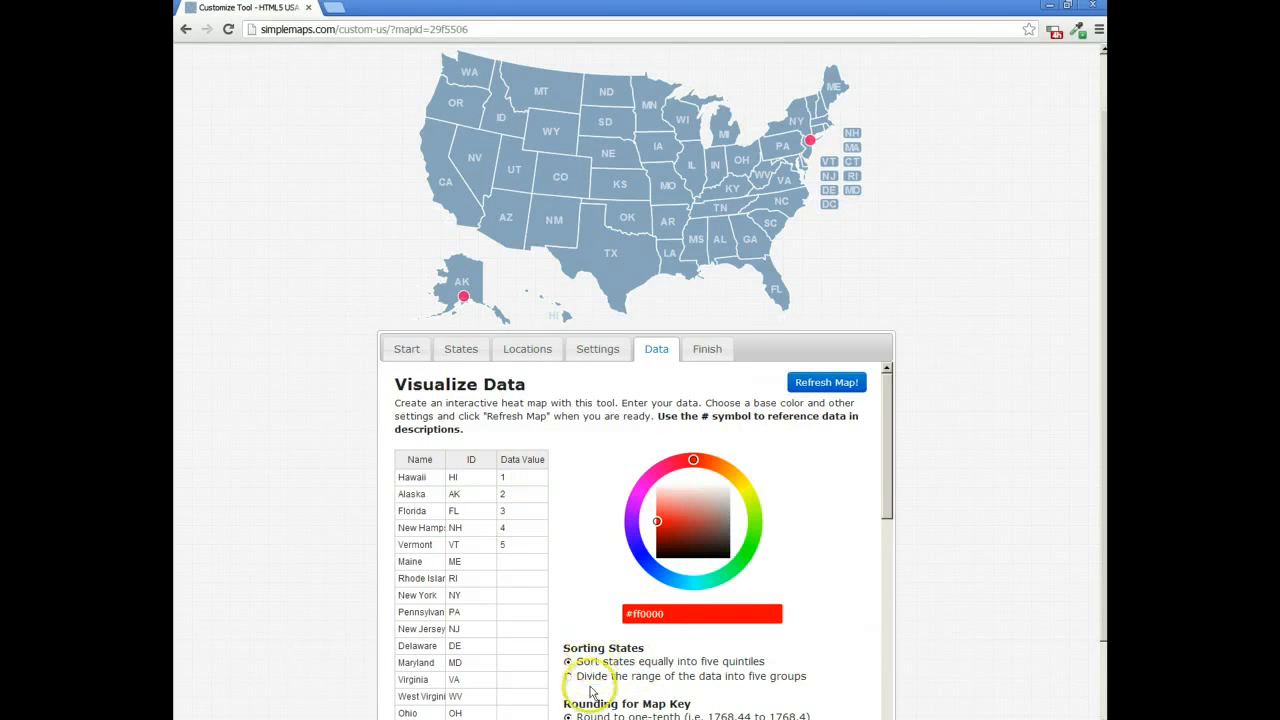
left_click(812, 386)
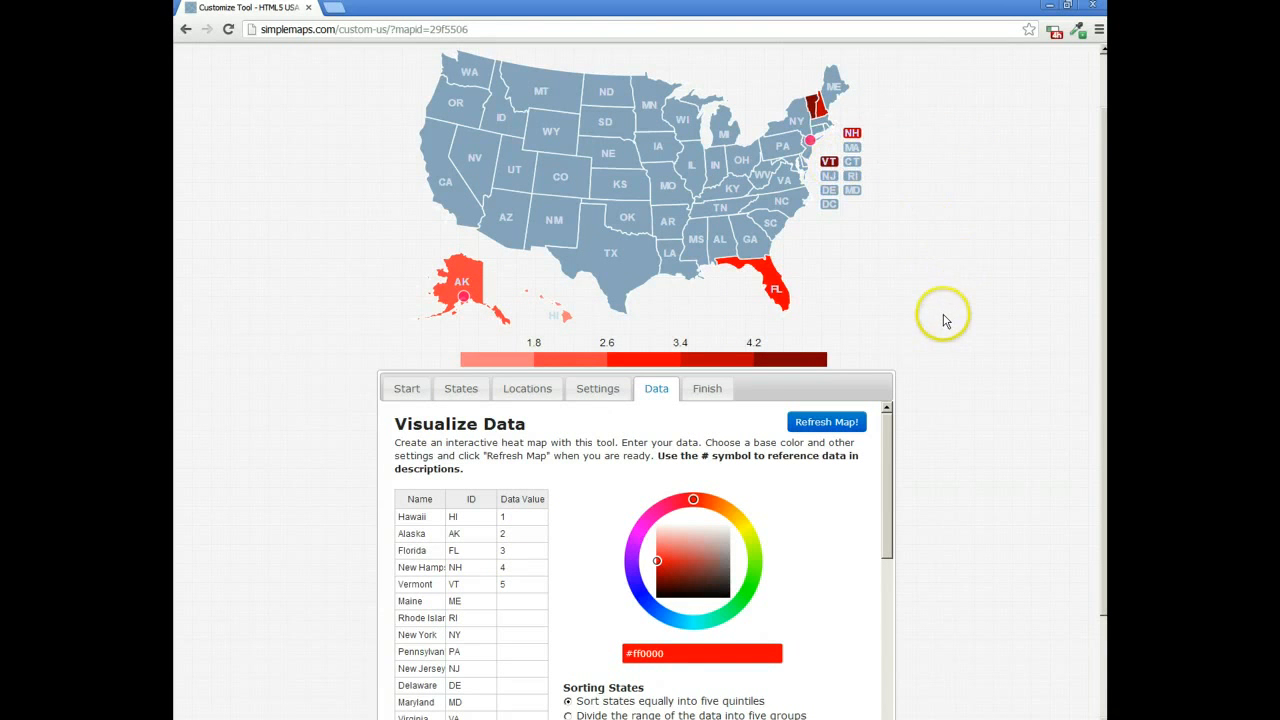
mouse_move(568, 318)
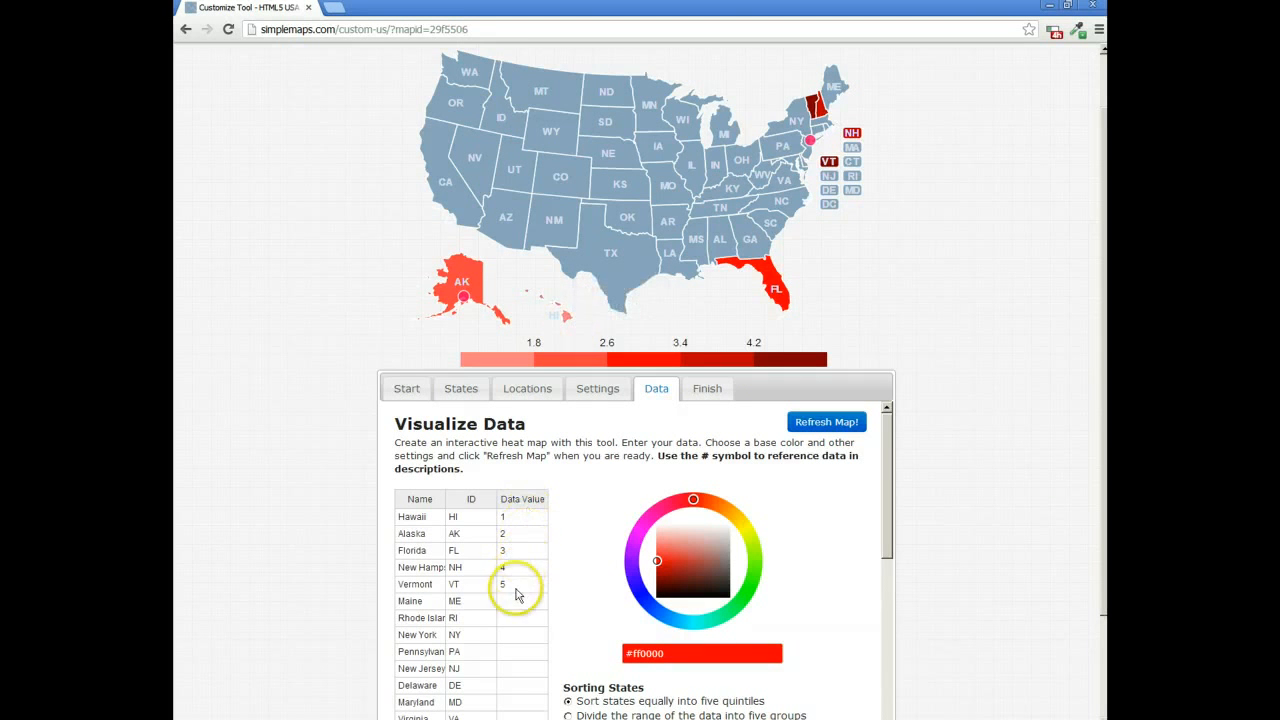
left_click_drag(517, 594, 510, 512)
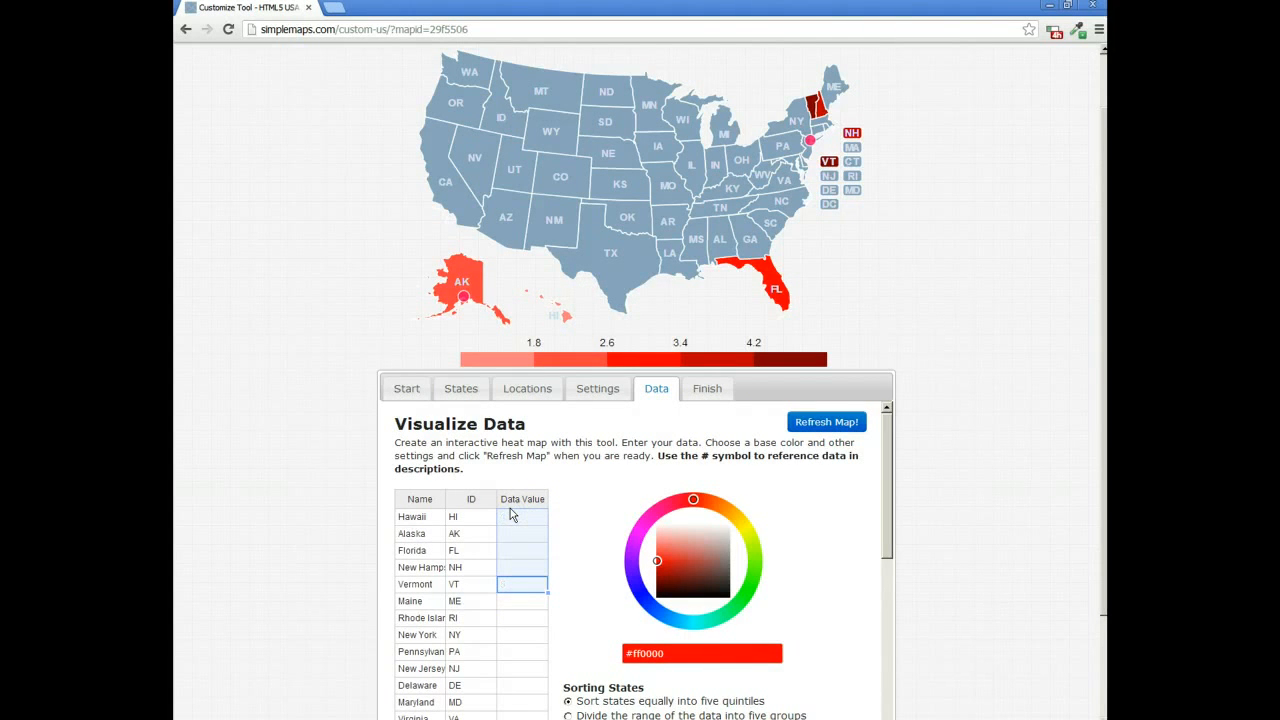
left_click(516, 516)
Step: Copy the entire state data table and paste it into the blank Excel worksheet starting at cell A1
left_click(415, 517)
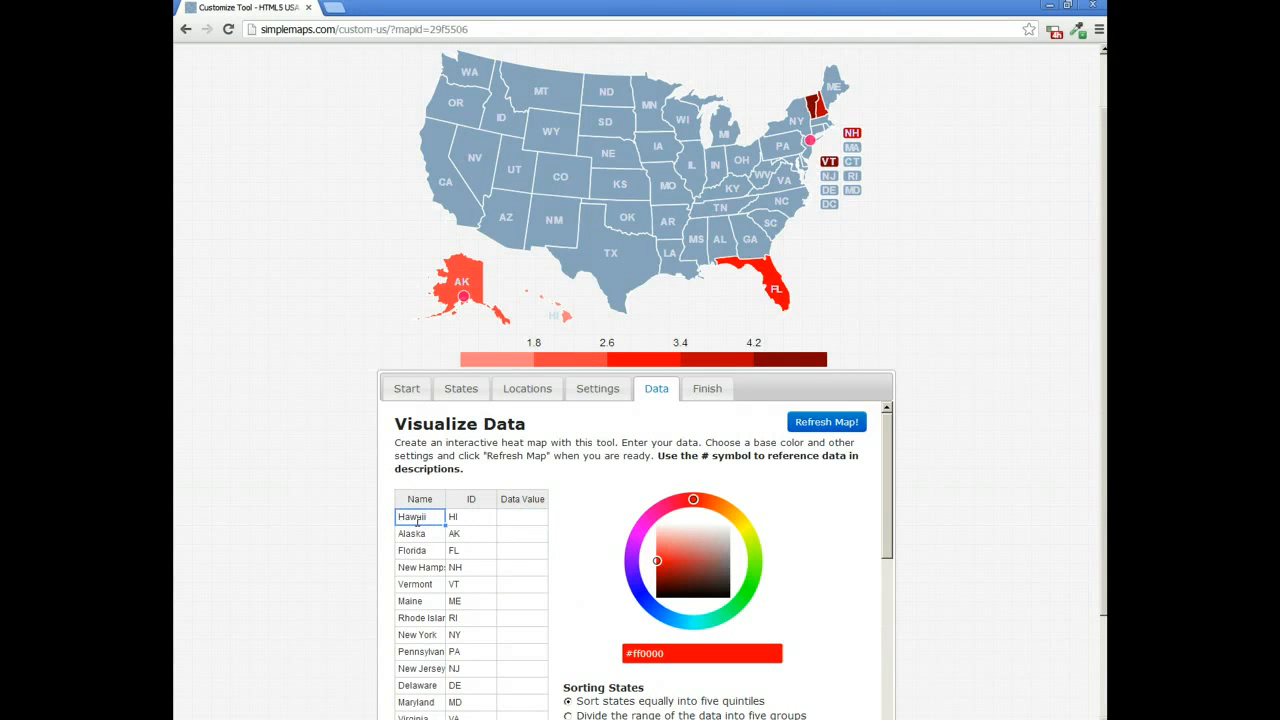
key("ctrl+a")
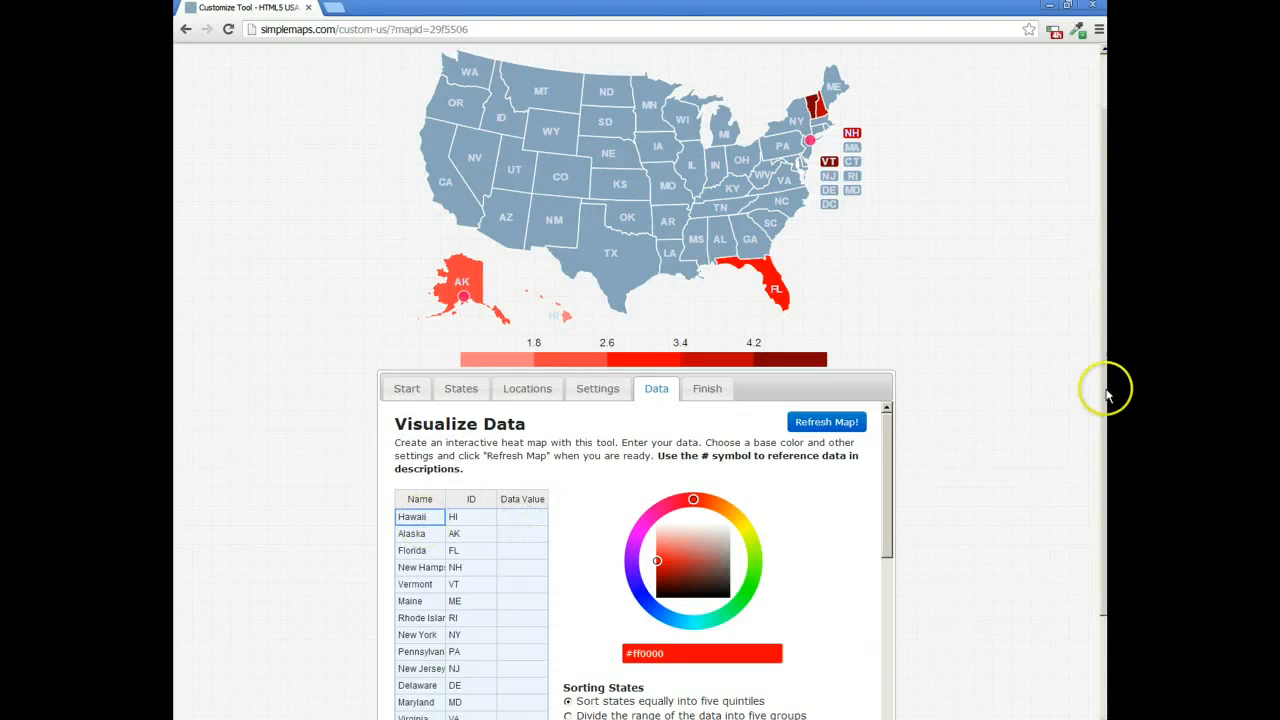
left_click_drag(1104, 393, 1103, 551)
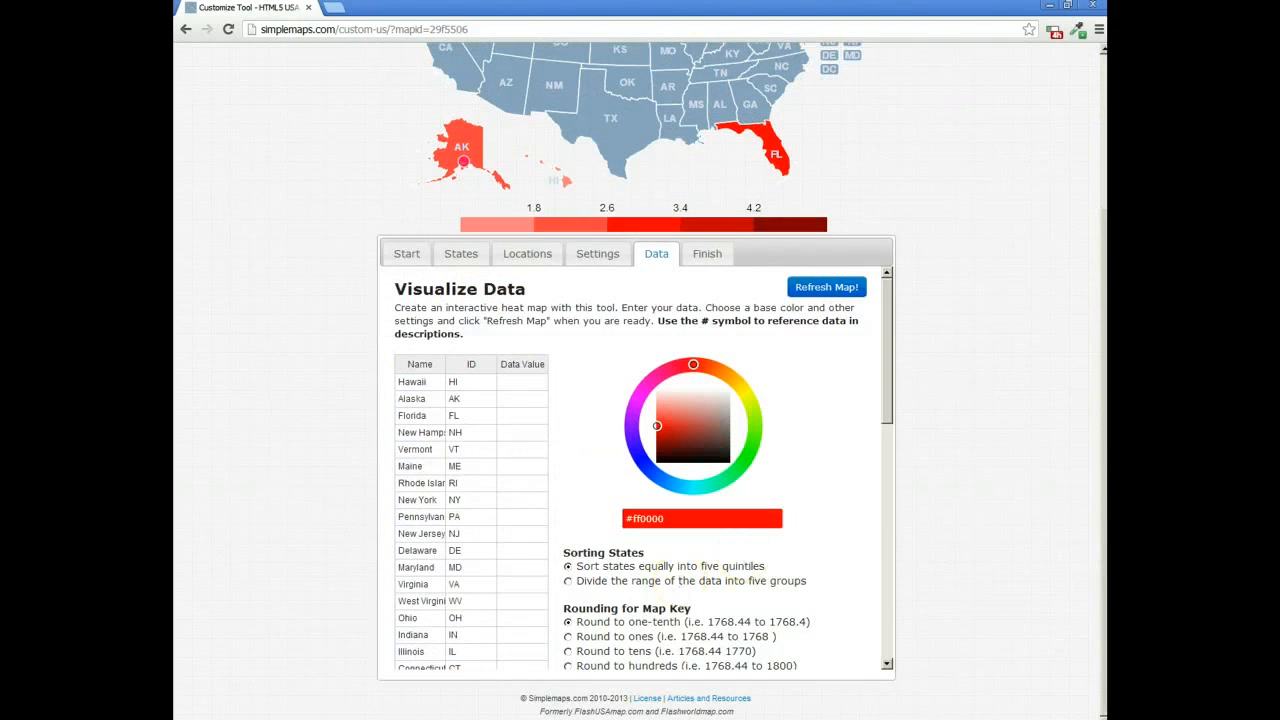
key("alt+Tab")
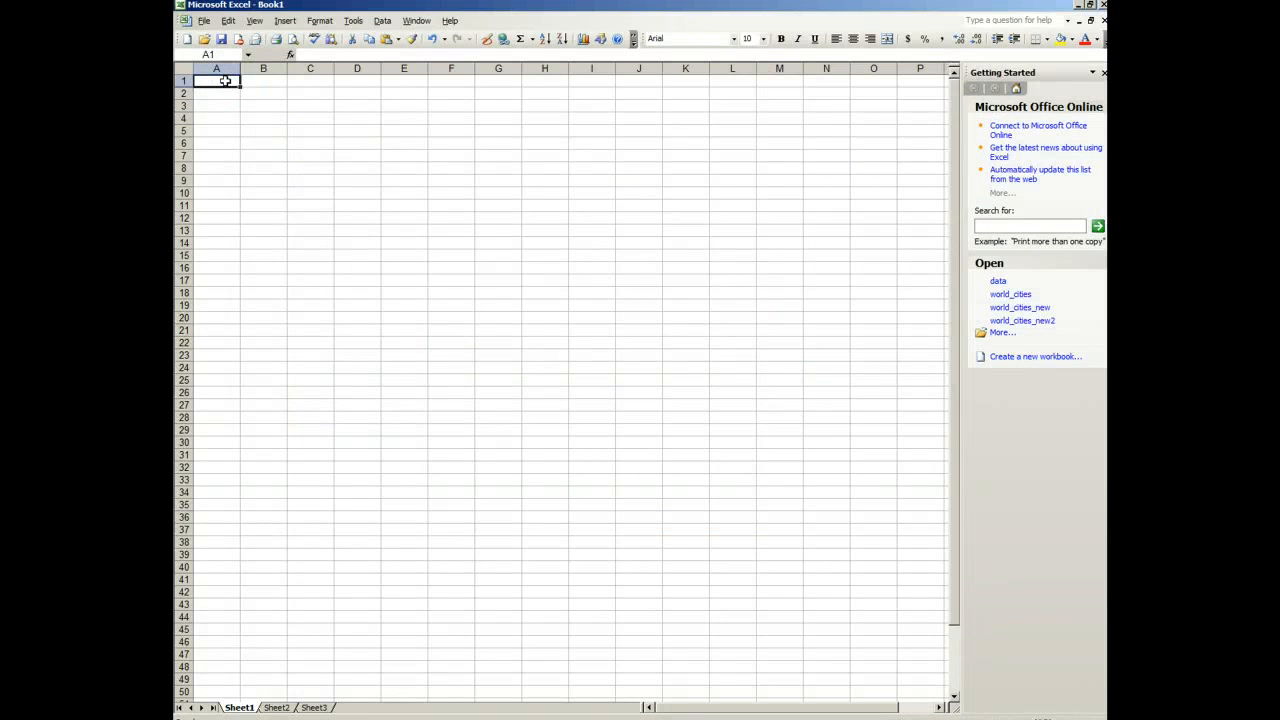
key("ctrl+v")
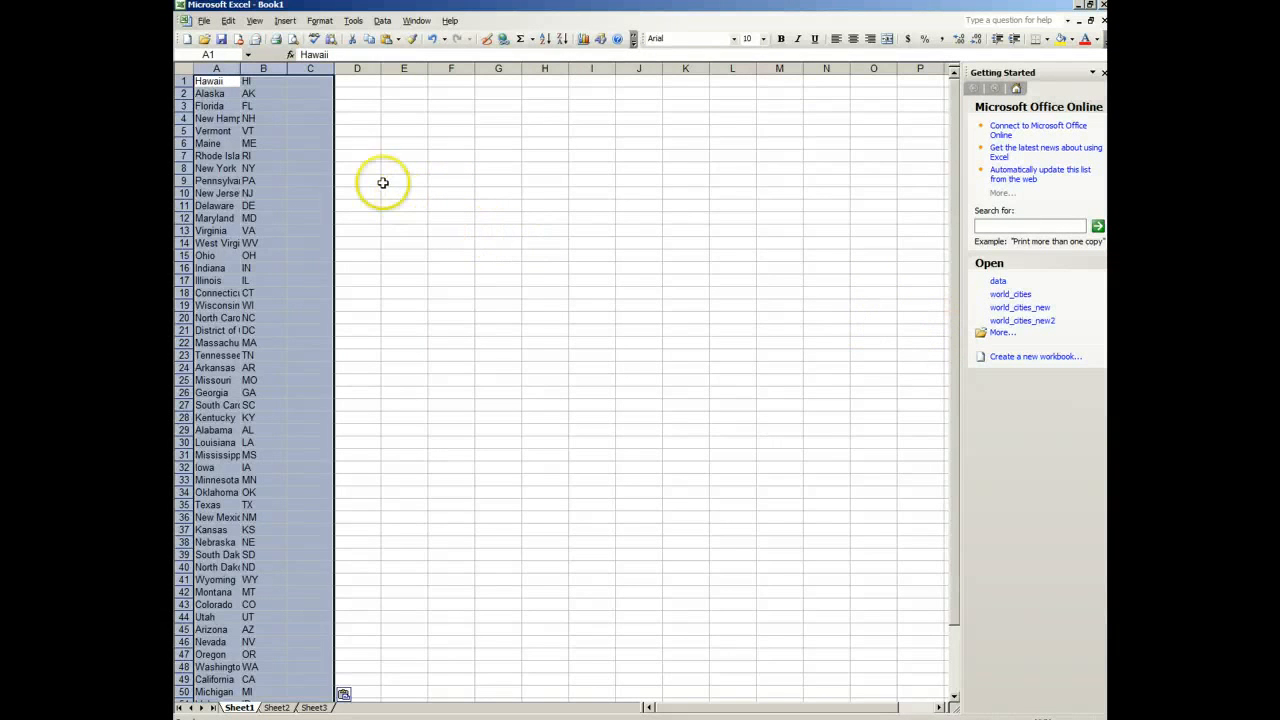
left_click(382, 182)
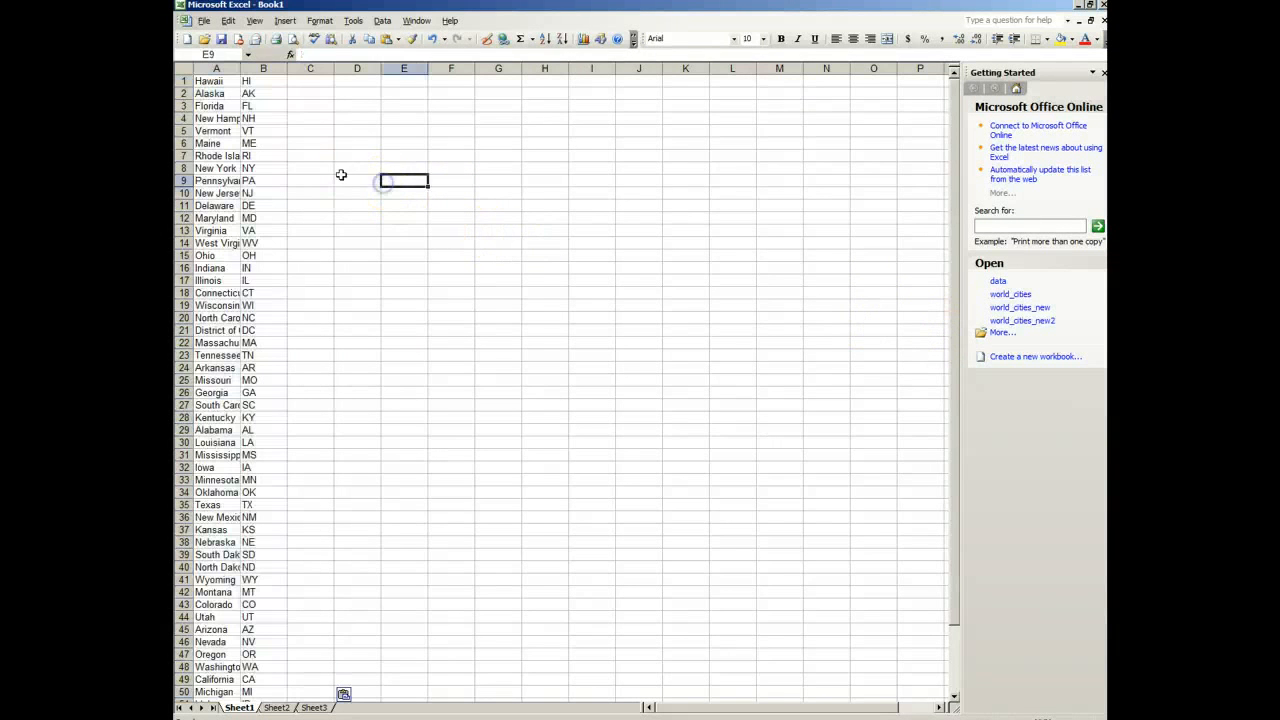
Step: Enter the random-number formula =RAND()*1000 for Hawaii in cell C1
left_click(309, 79)
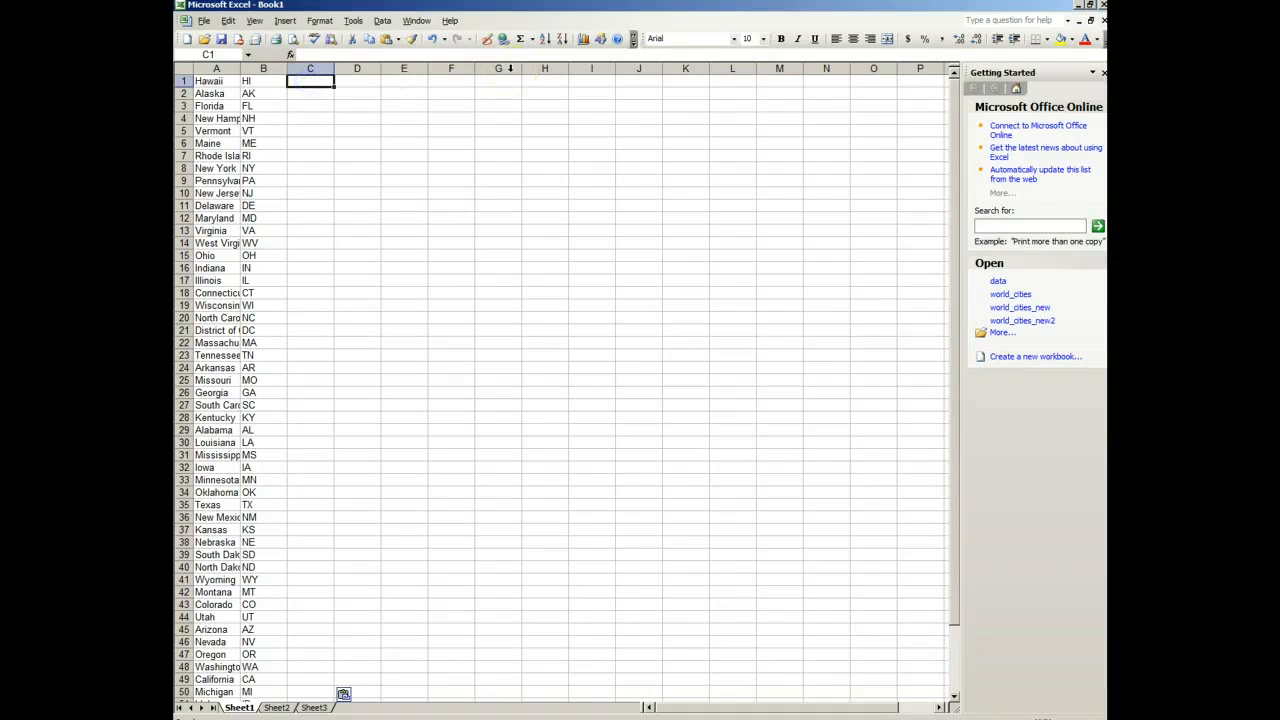
type("=")
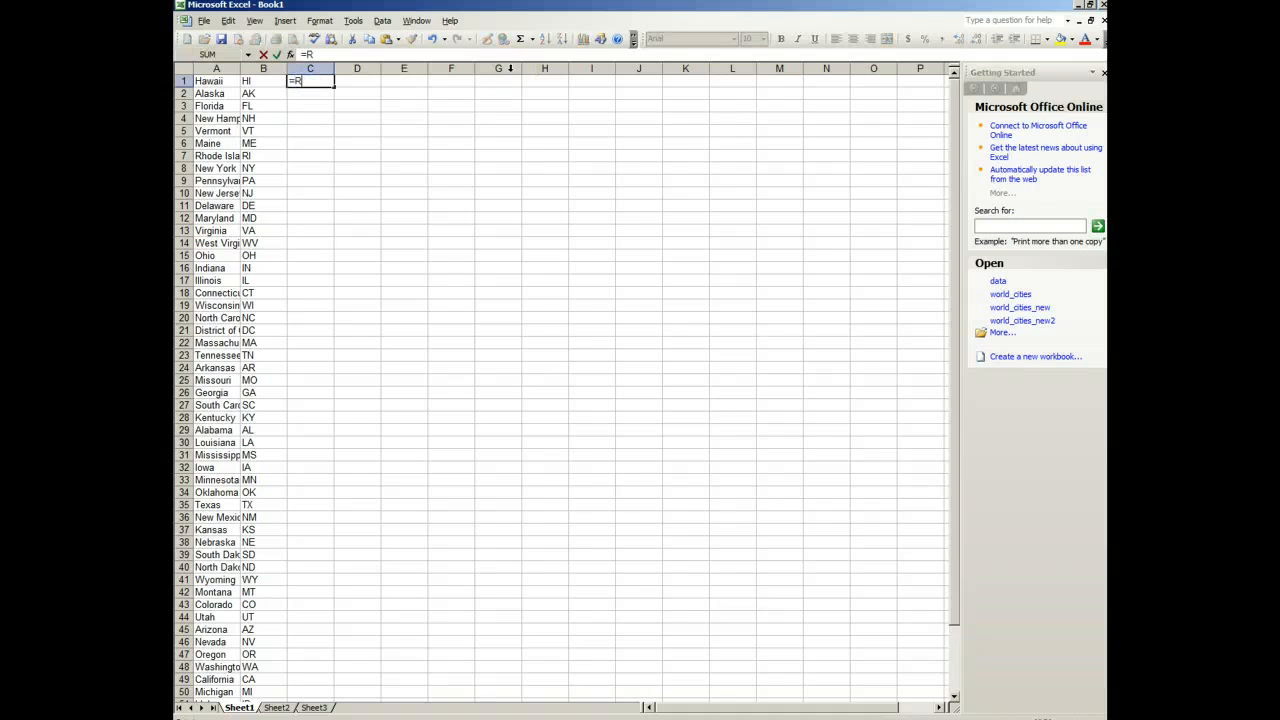
type("RAND()*100")
key("Return")
key("Up")
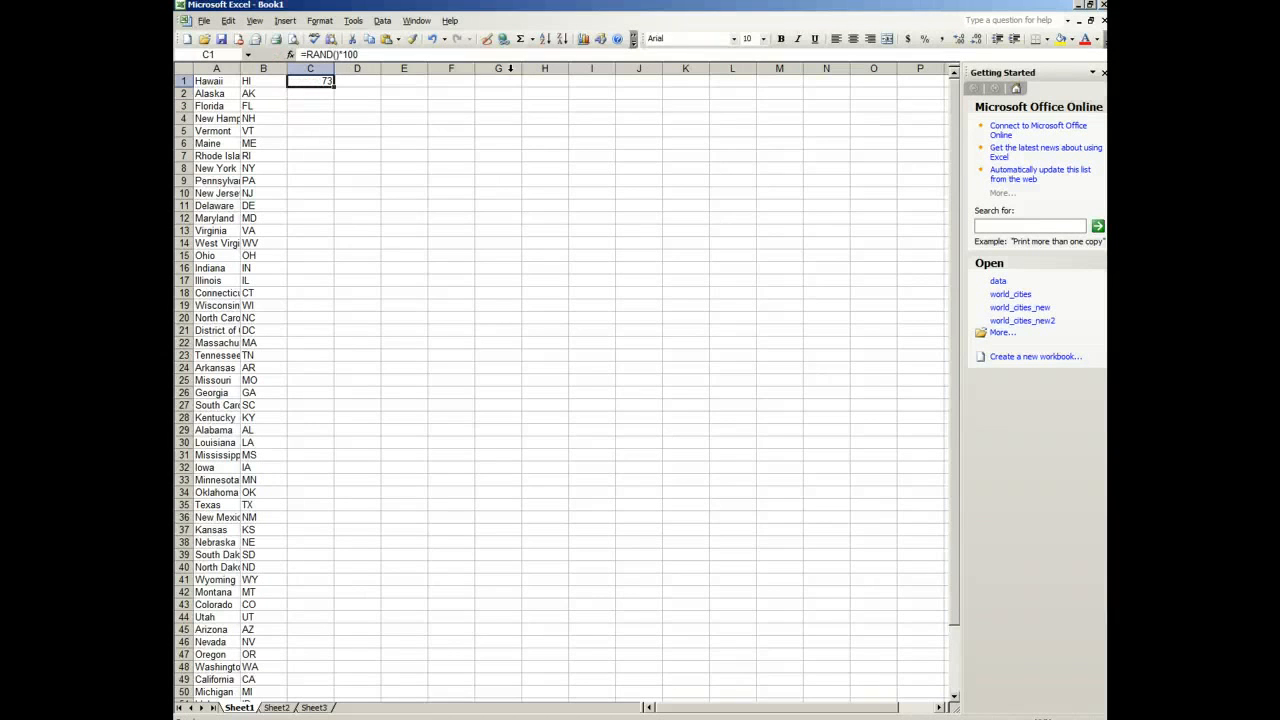
left_click(388, 54)
key("Return")
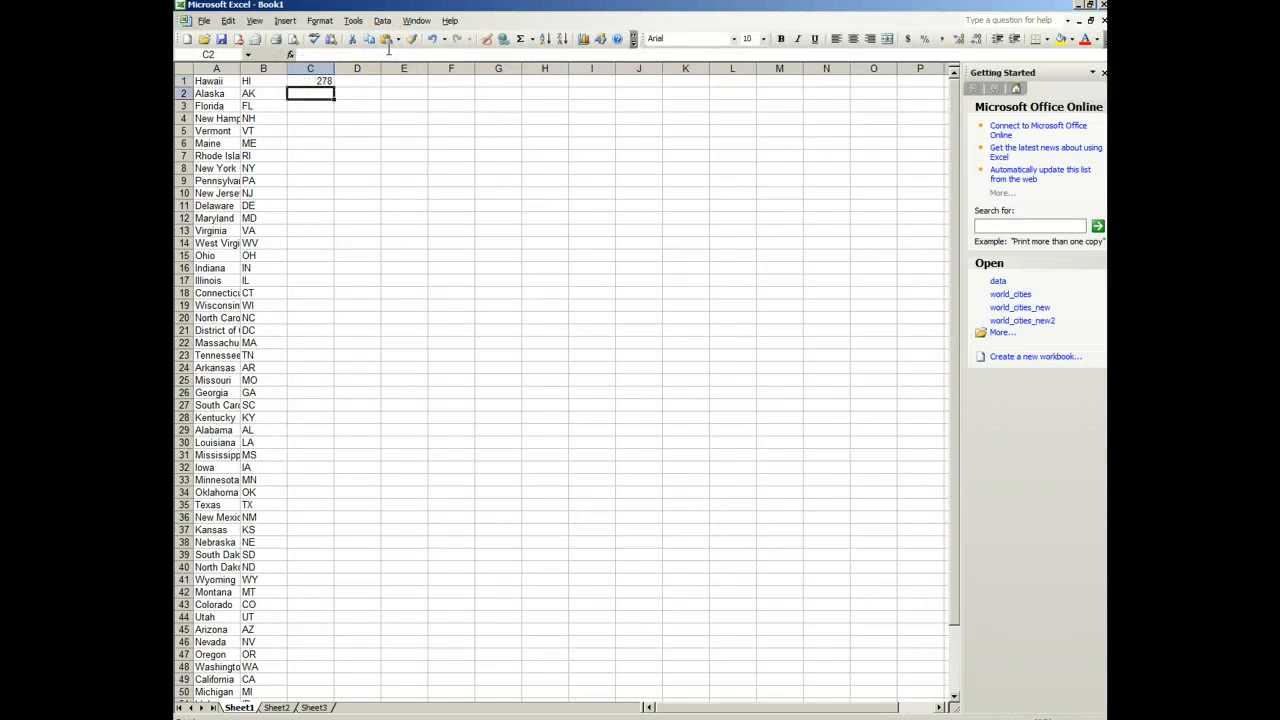
Step: Fill the formula in C1 down to C55 so every state and territory gets a random value
left_click(322, 82)
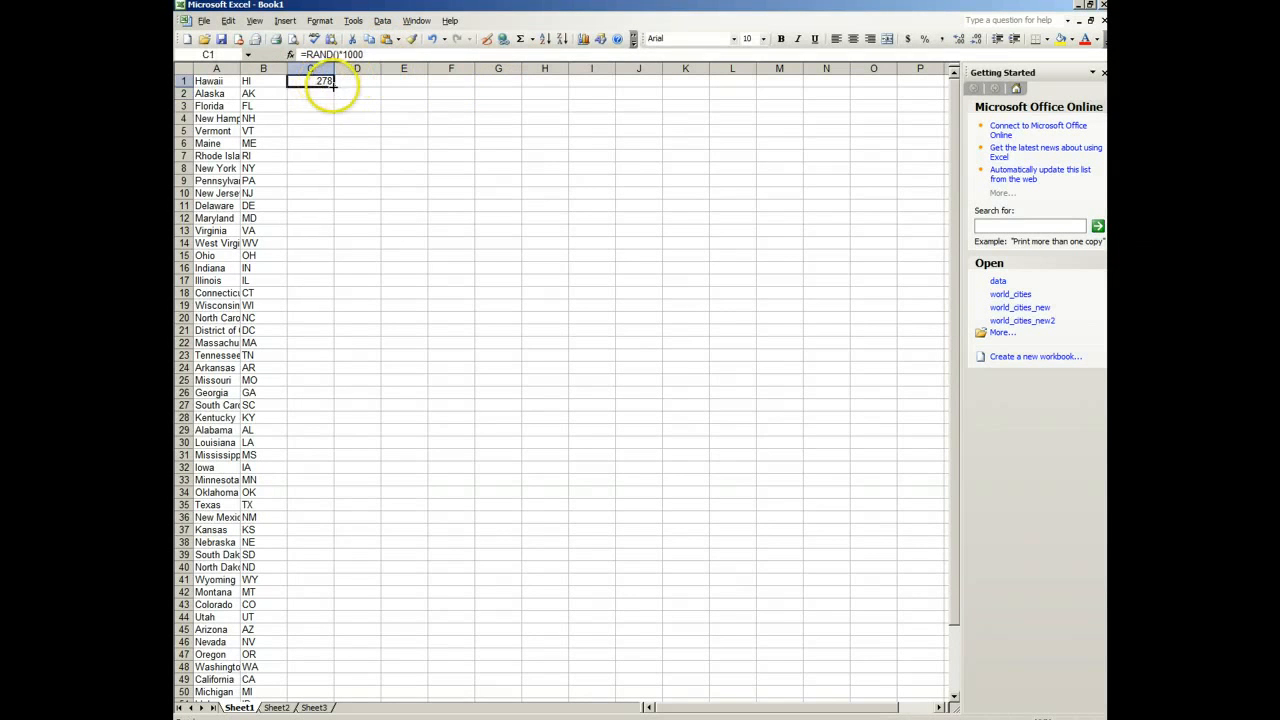
left_click_drag(333, 87, 328, 658)
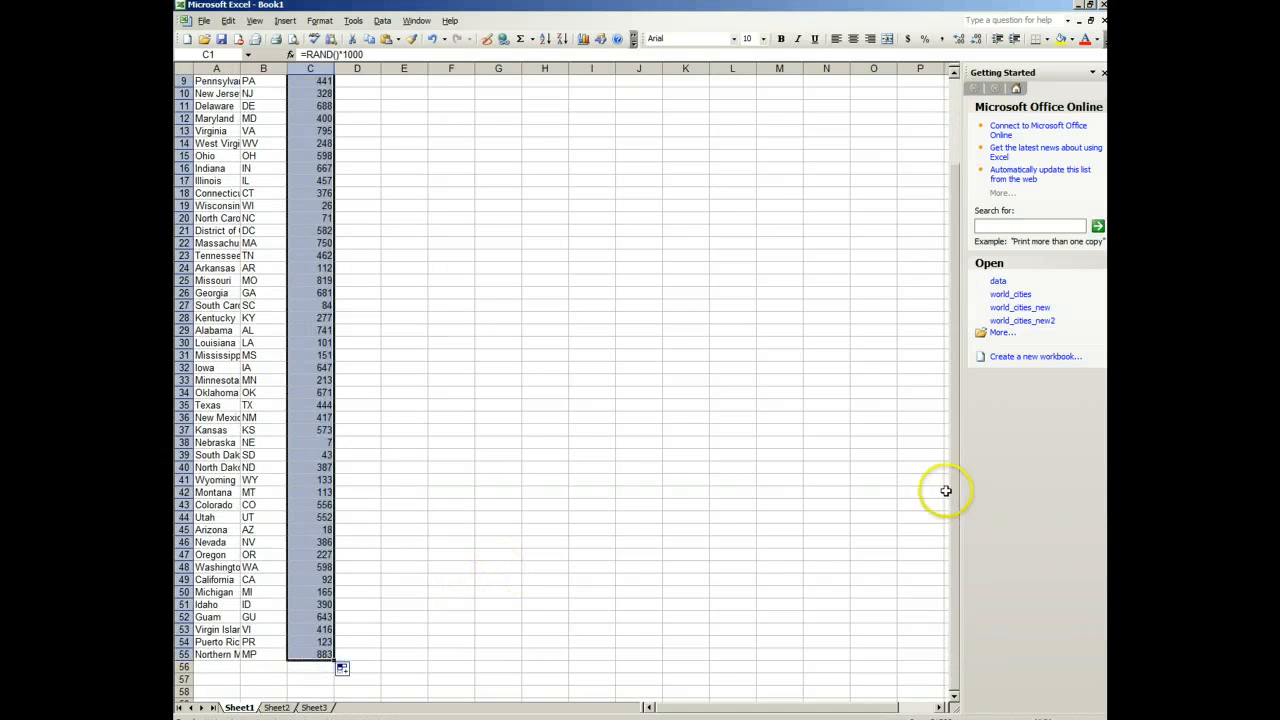
left_click(505, 600)
Step: Copy the range A1:C55 and paste it over the whole data table in the browser's map customizer
left_click_drag(329, 654, 210, 83)
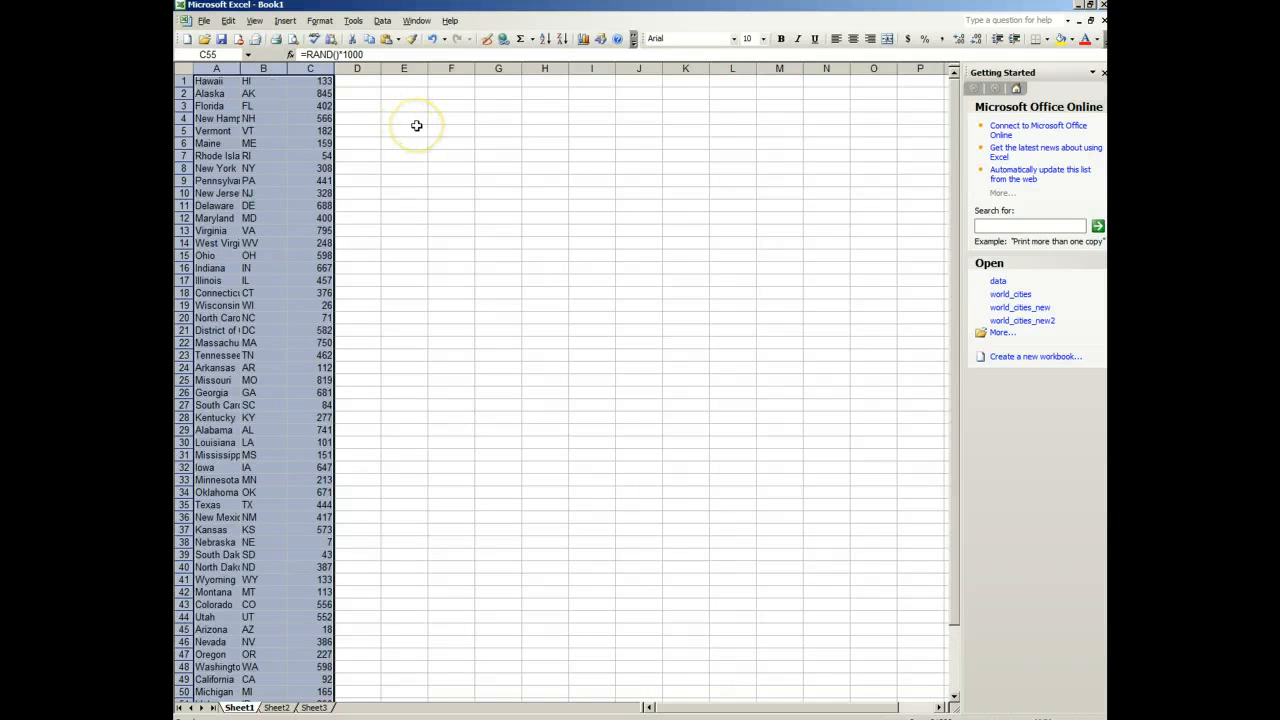
key("ctrl+c")
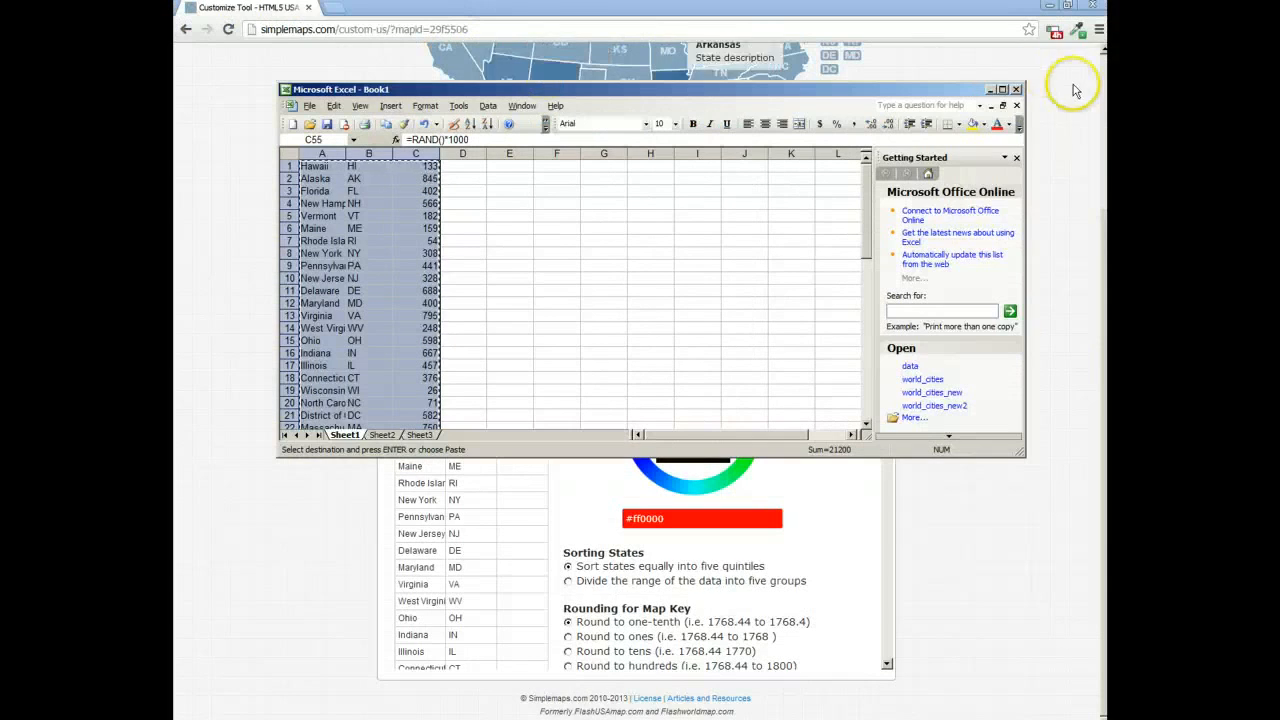
left_click(988, 91)
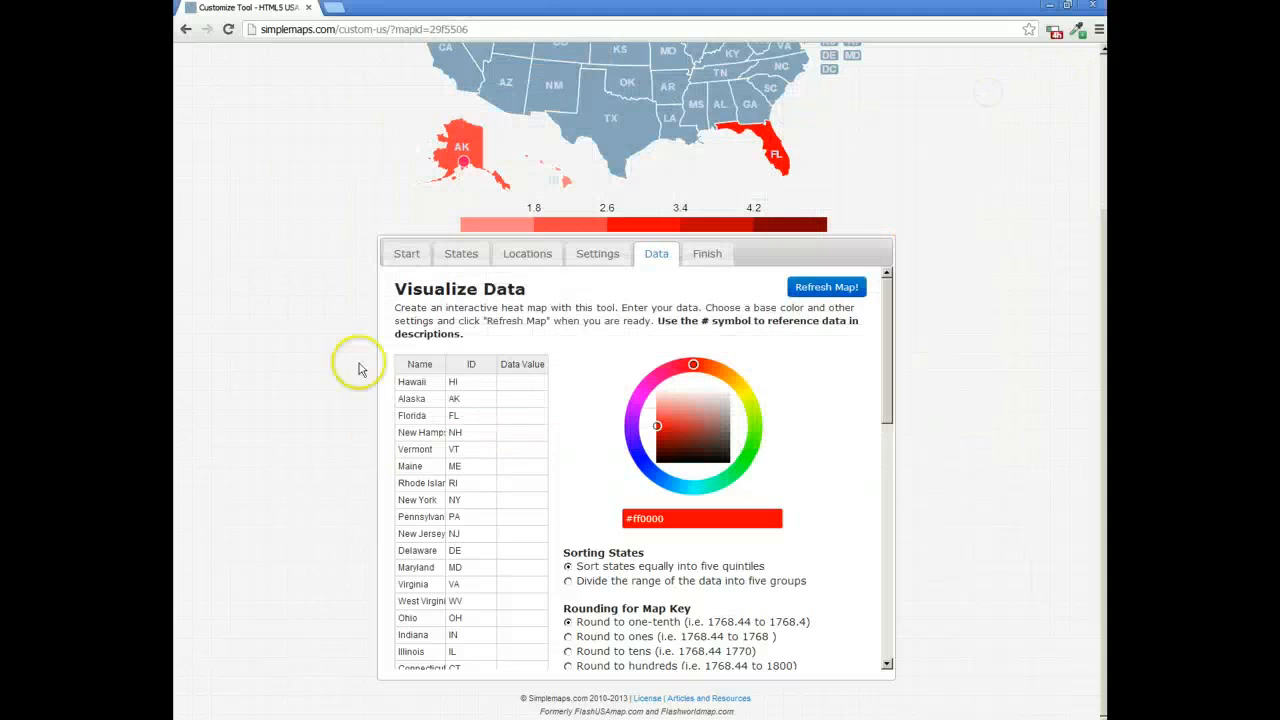
left_click(422, 380)
key("ctrl+a")
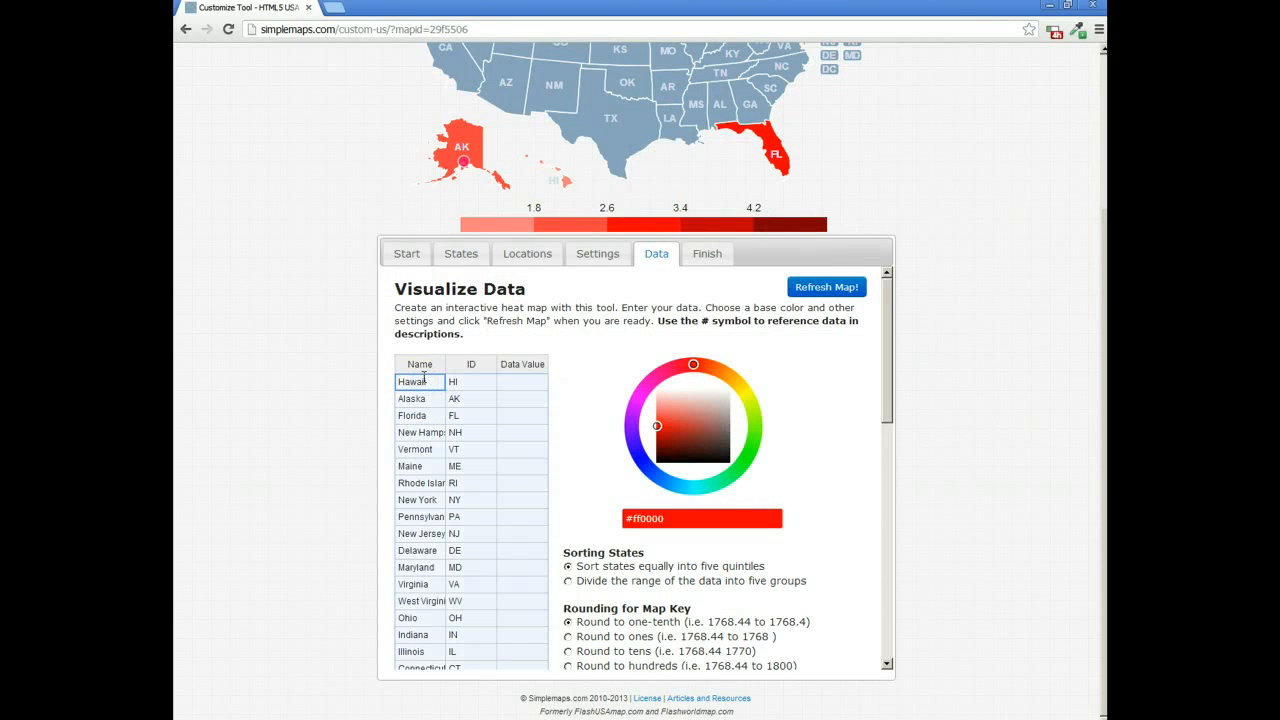
key("ctrl+v")
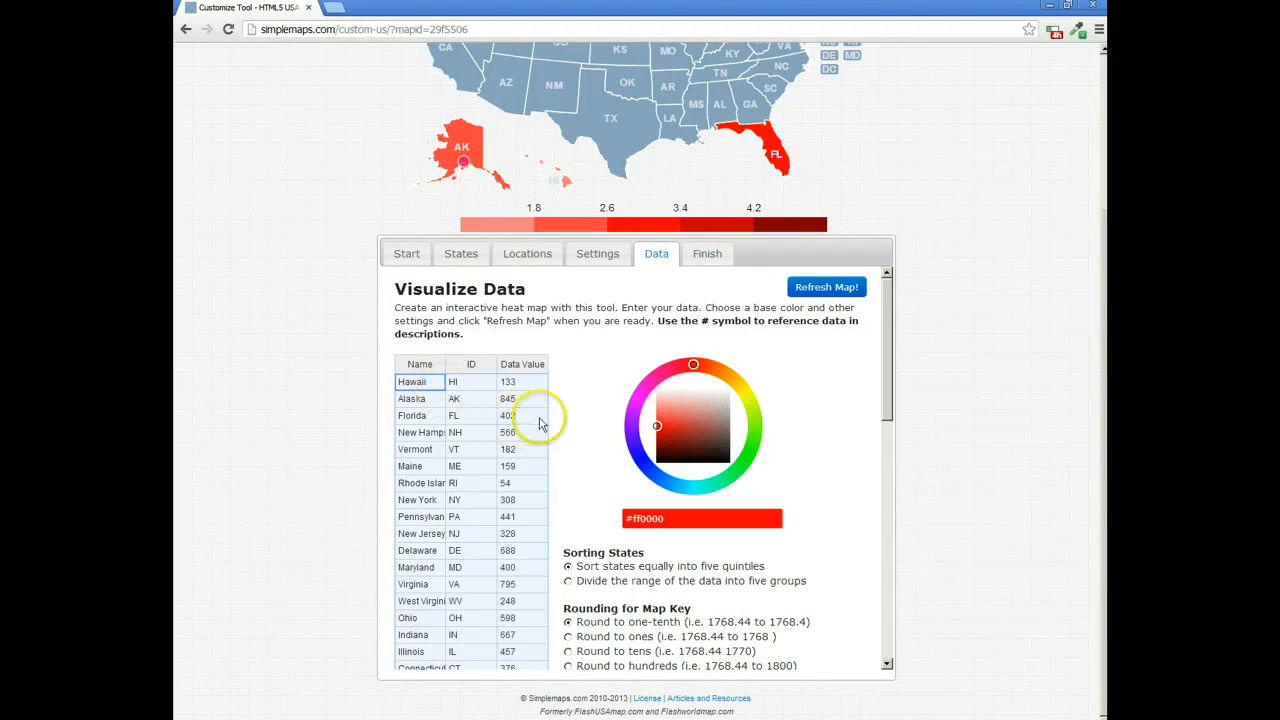
left_click(578, 425)
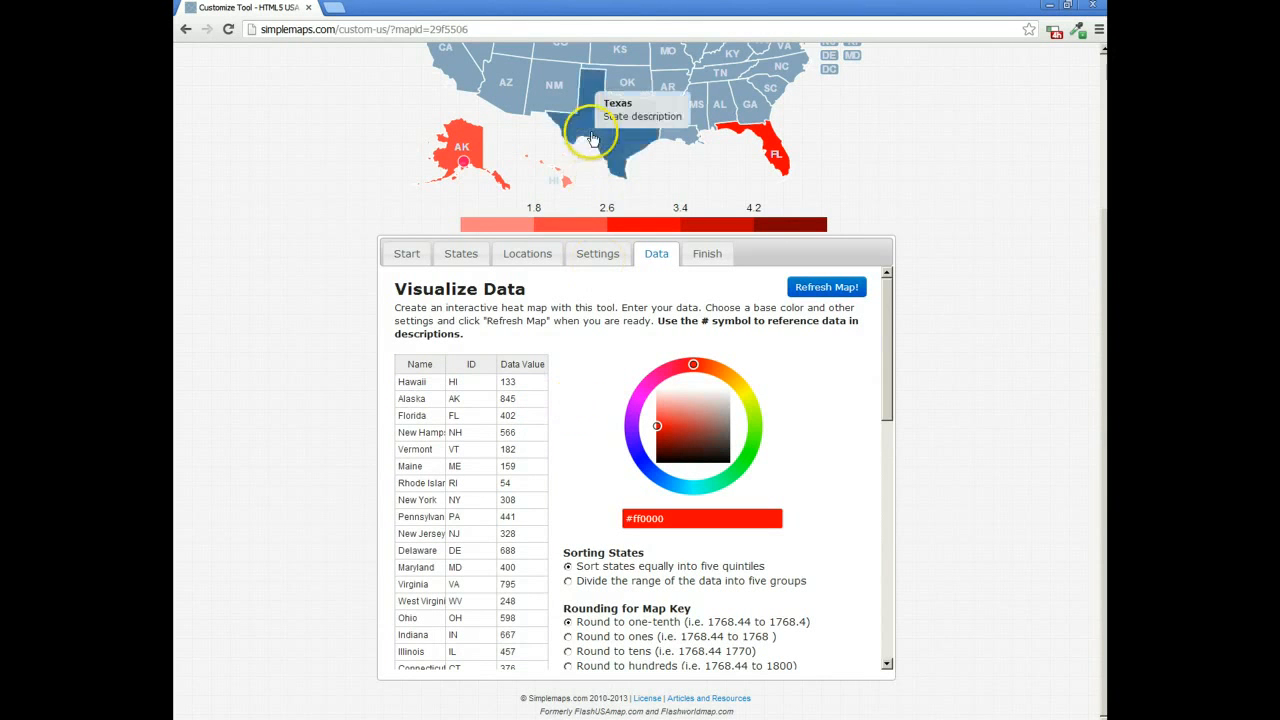
Step: Refresh the map to apply the pasted data, and compare Hawaii's and Alaska's values with their shading
left_click(797, 292)
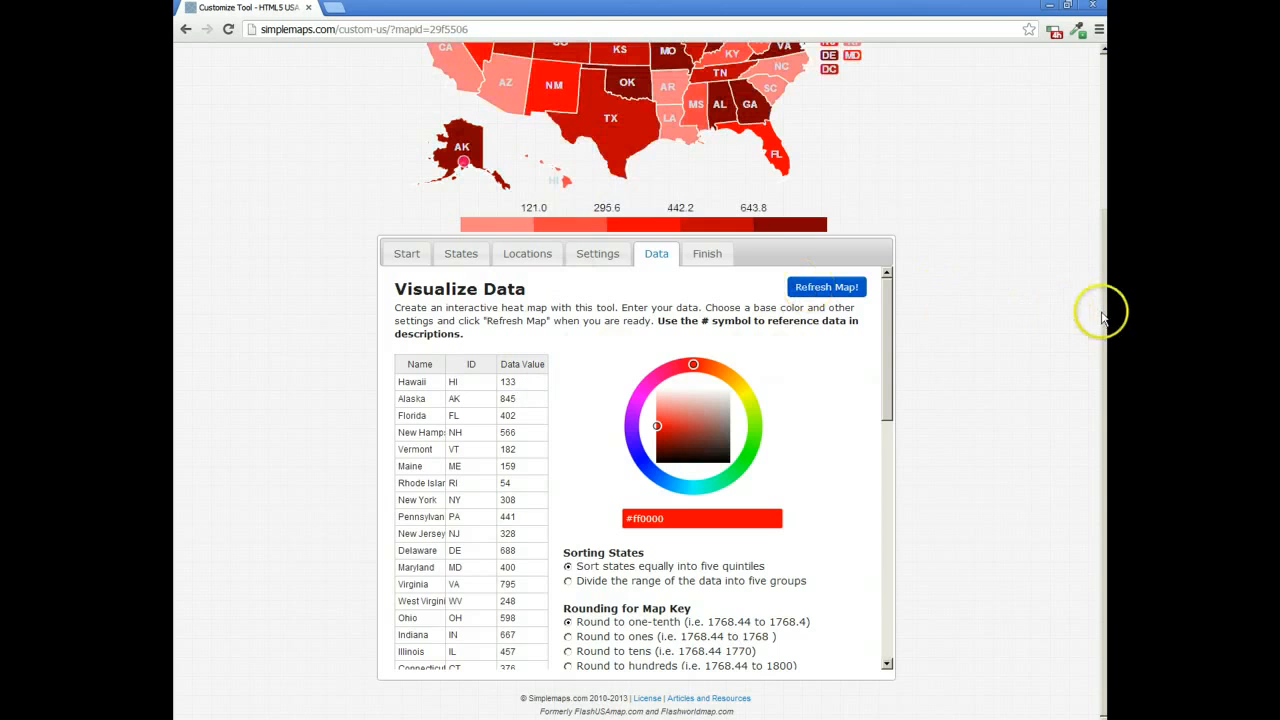
left_click_drag(1100, 306, 1086, 208)
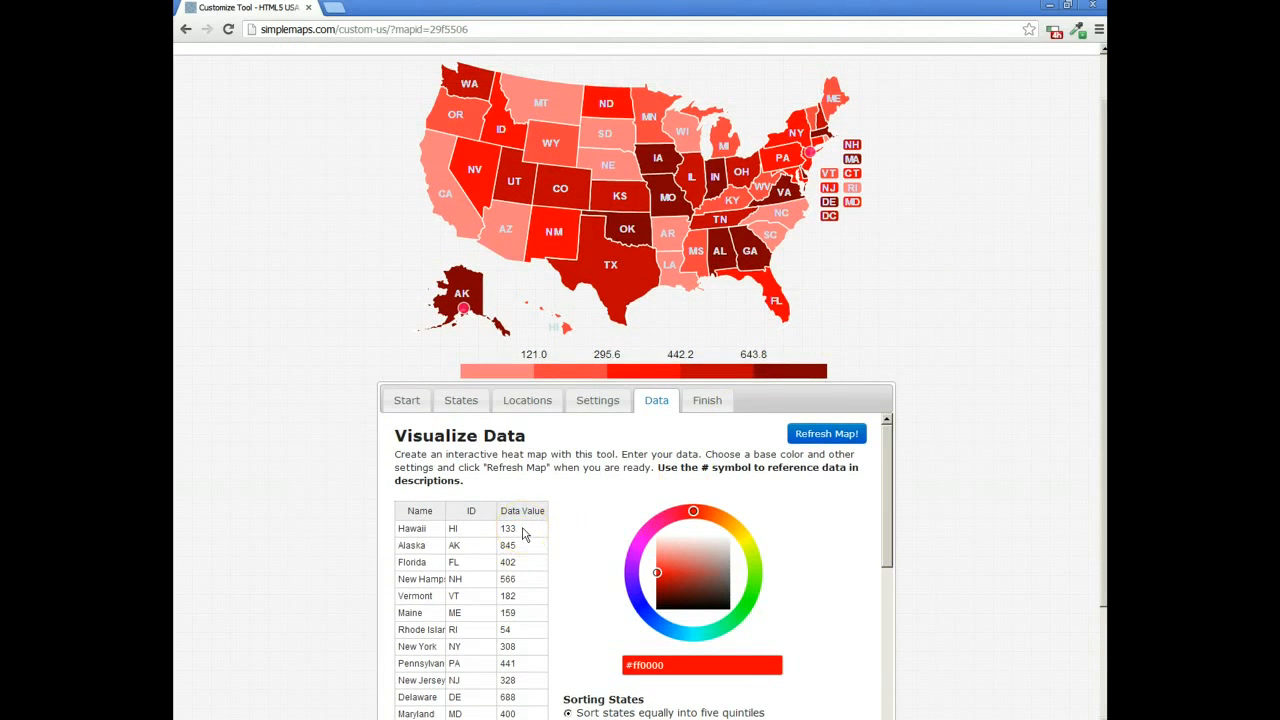
left_click(522, 535)
mouse_move(566, 330)
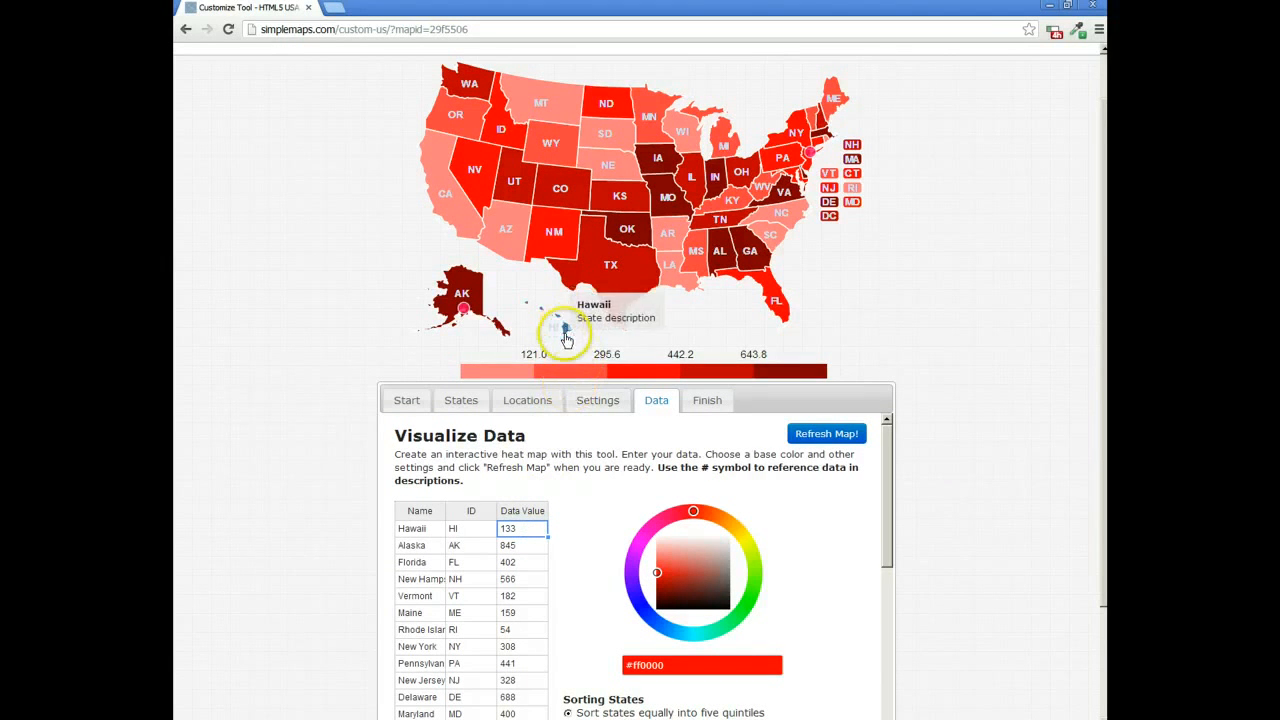
left_click(516, 547)
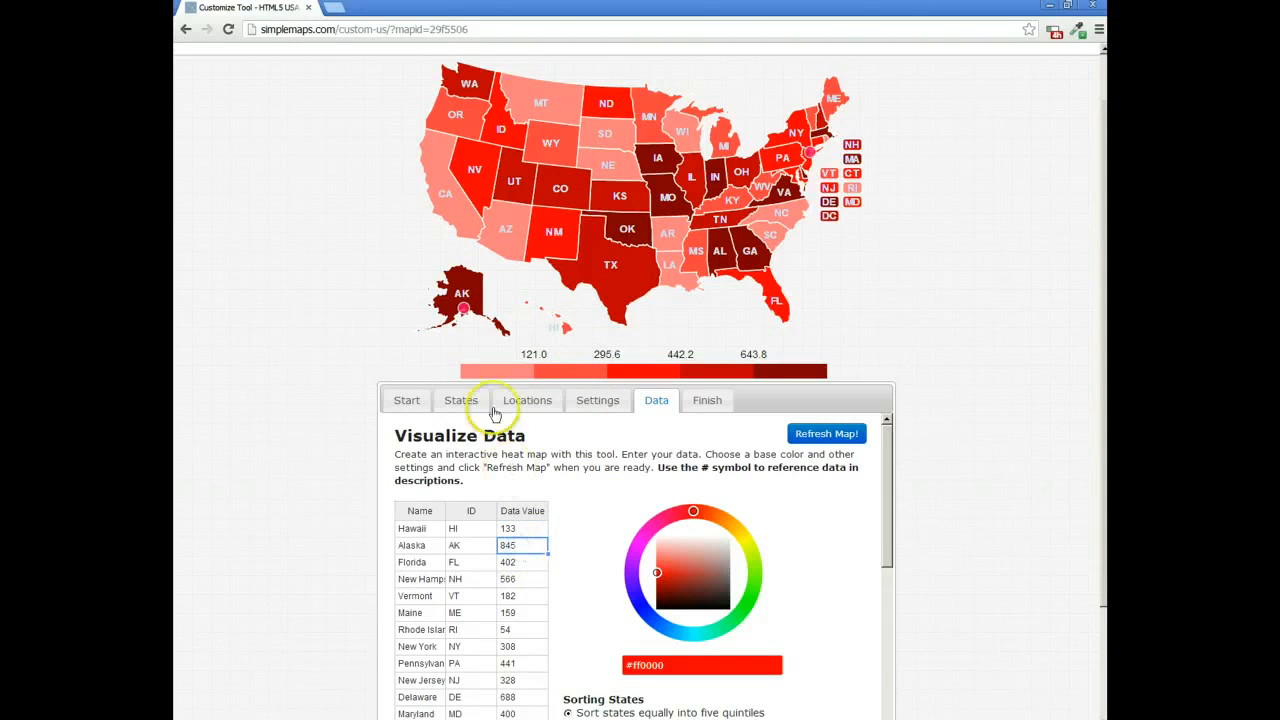
left_click(586, 524)
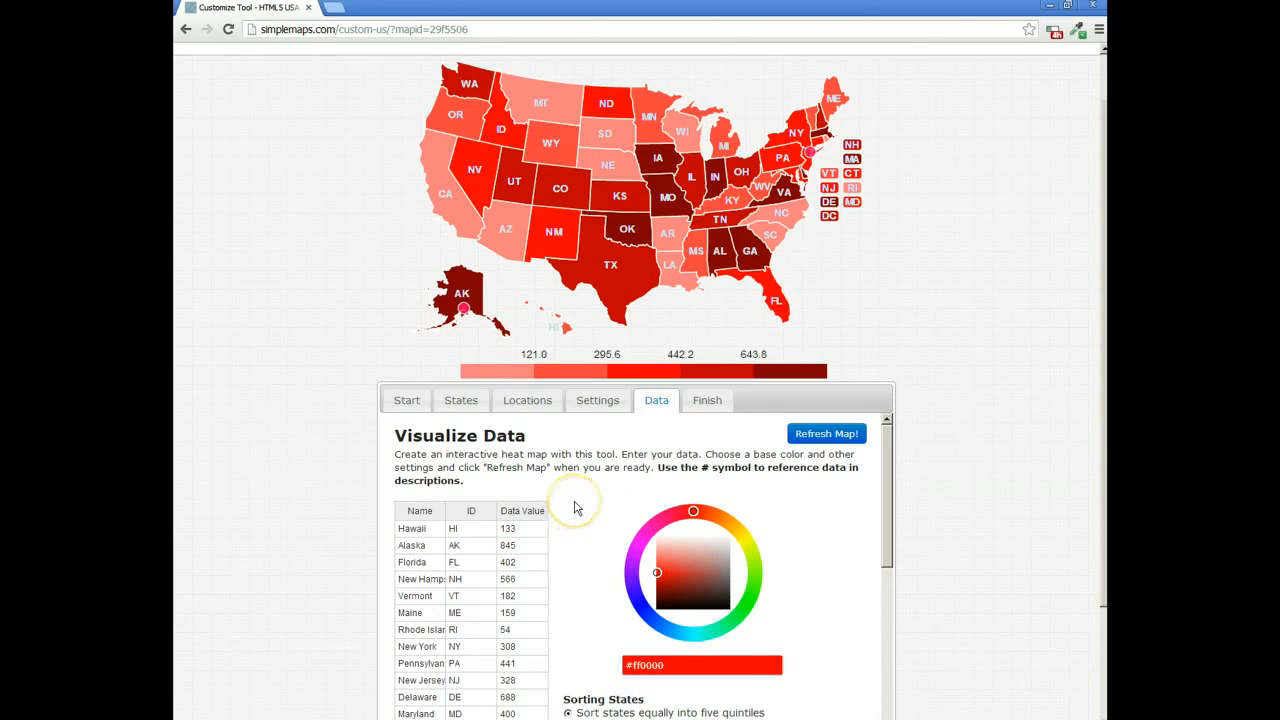
scroll(573, 505, "down", 1)
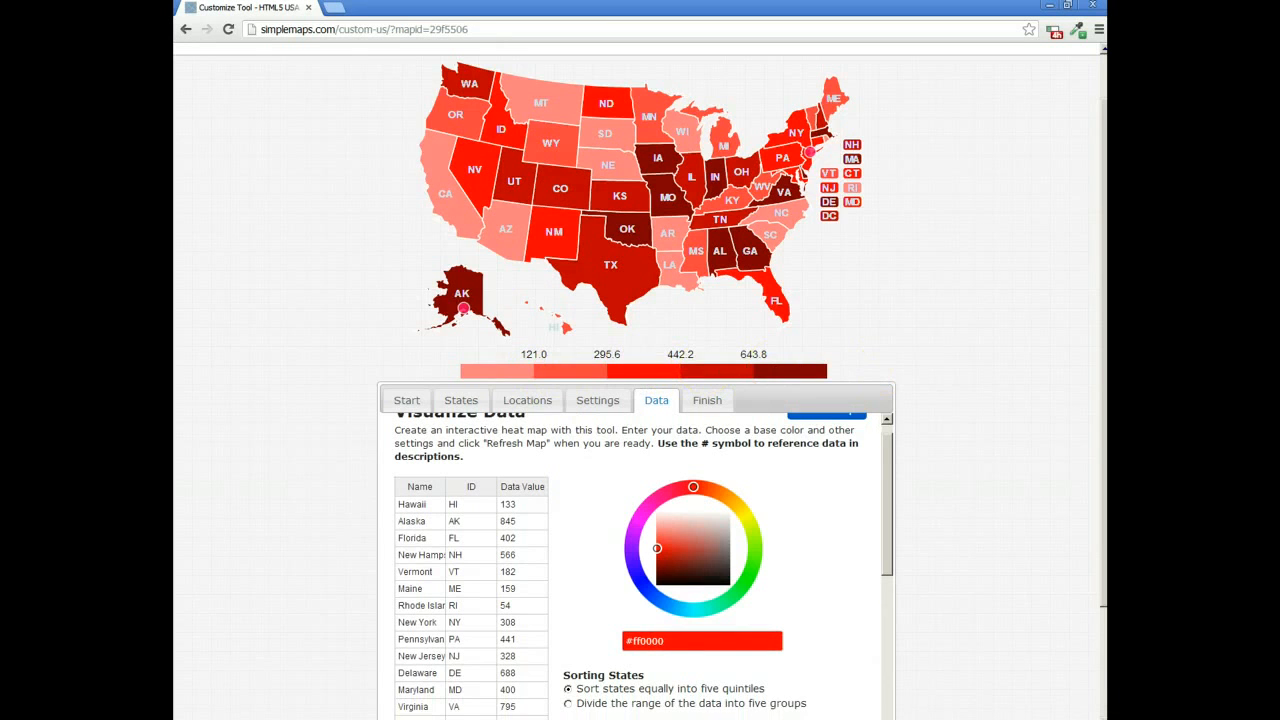
Step: Sort the states by dividing the range of the data into five groups and refresh the map
left_click_drag(1100, 349, 1093, 440)
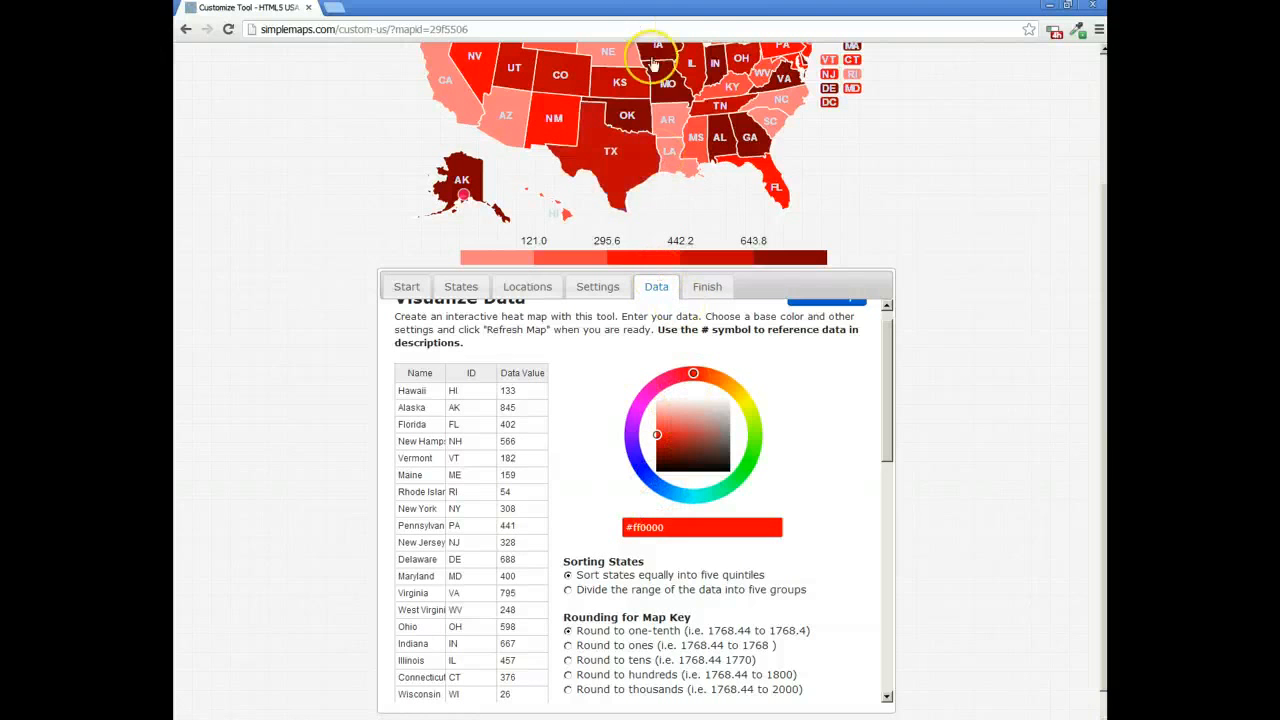
left_click(571, 597)
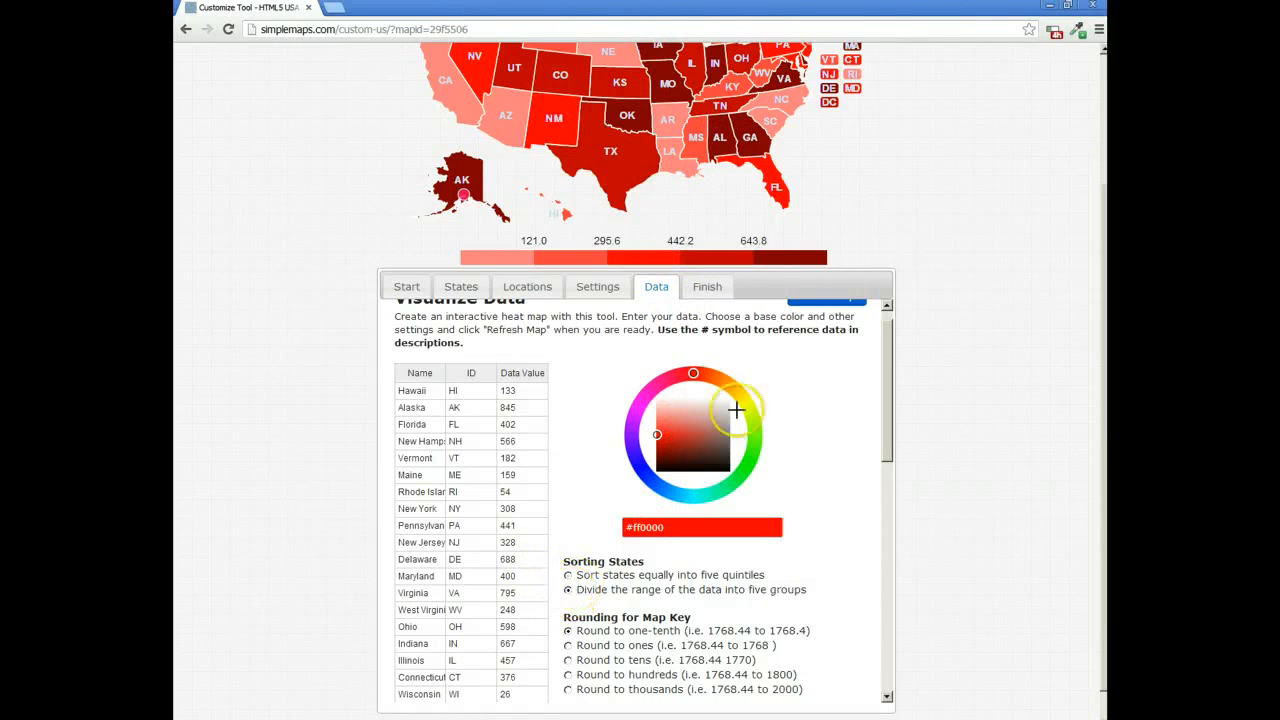
scroll(849, 330, "up", 2)
left_click(840, 344)
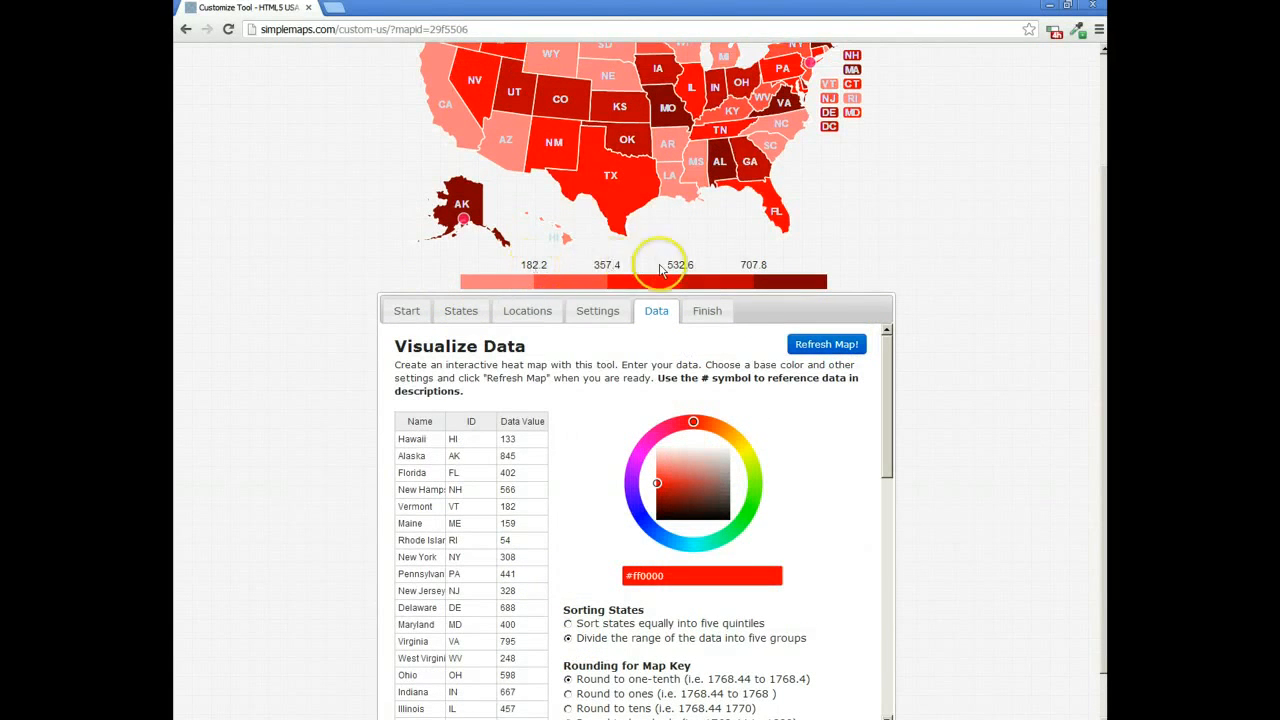
Step: Set the map key rounding to hundreds and generate the HTML for the key
mouse_move(885, 382)
left_mouse_down()
mouse_move(883, 430)
mouse_move(883, 370)
left_mouse_up()
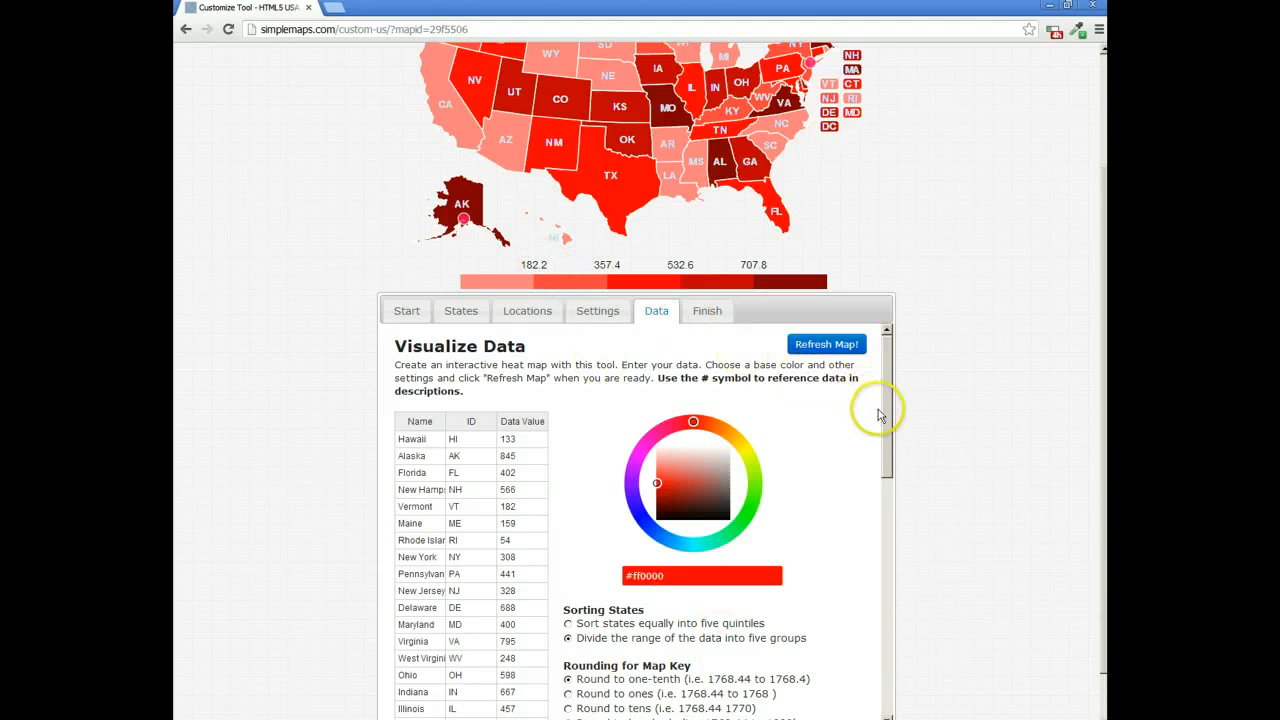
left_click_drag(882, 415, 884, 473)
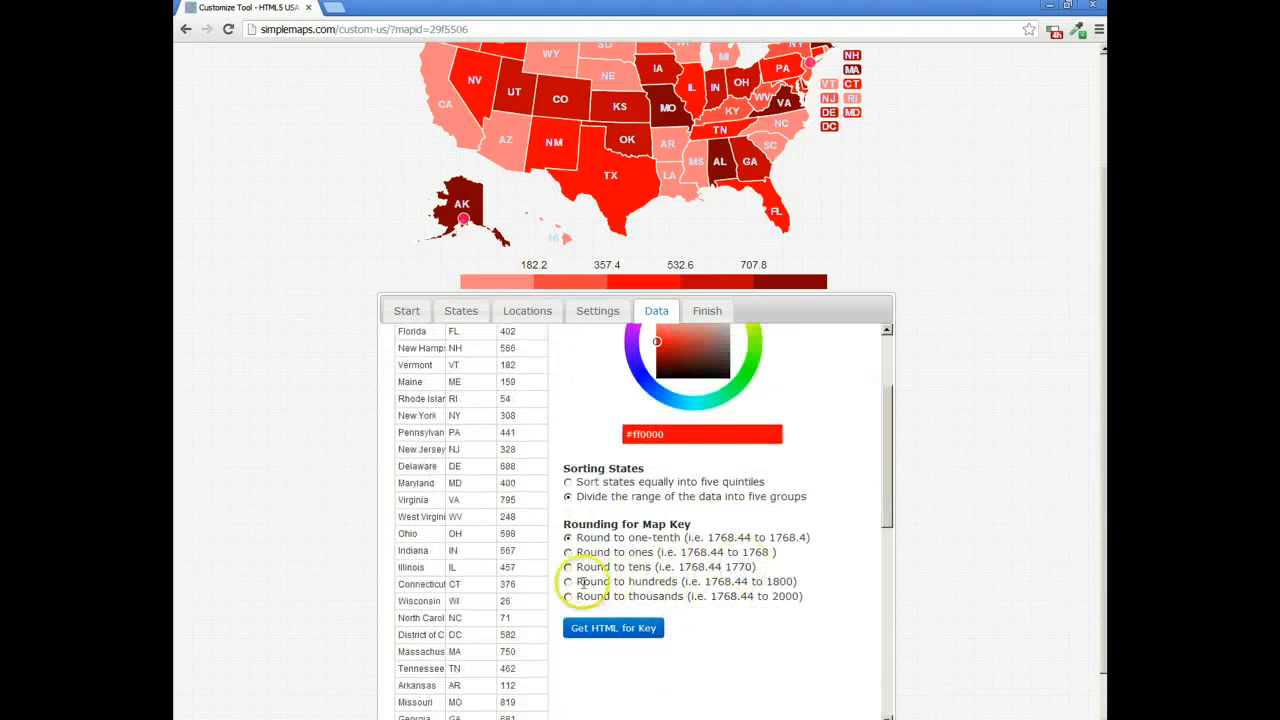
left_click(578, 582)
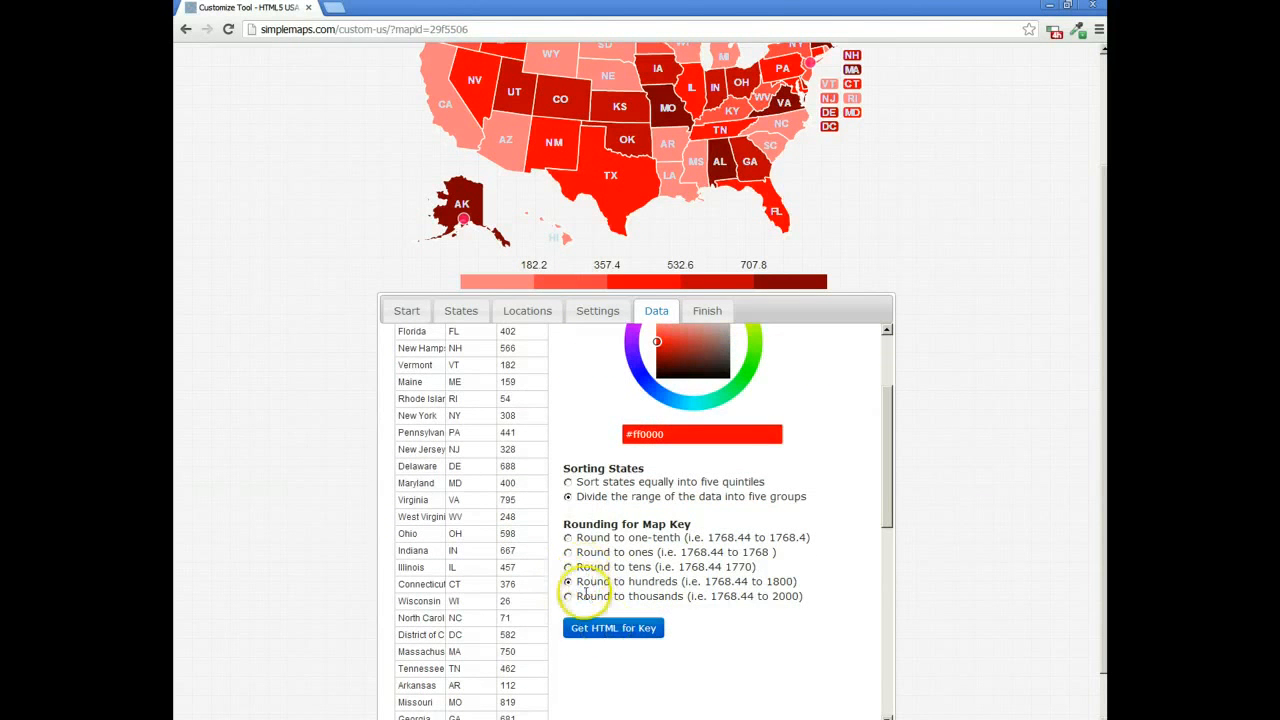
left_click(607, 630)
Step: Refresh the map to apply the hundreds rounding to its key
left_click(724, 400)
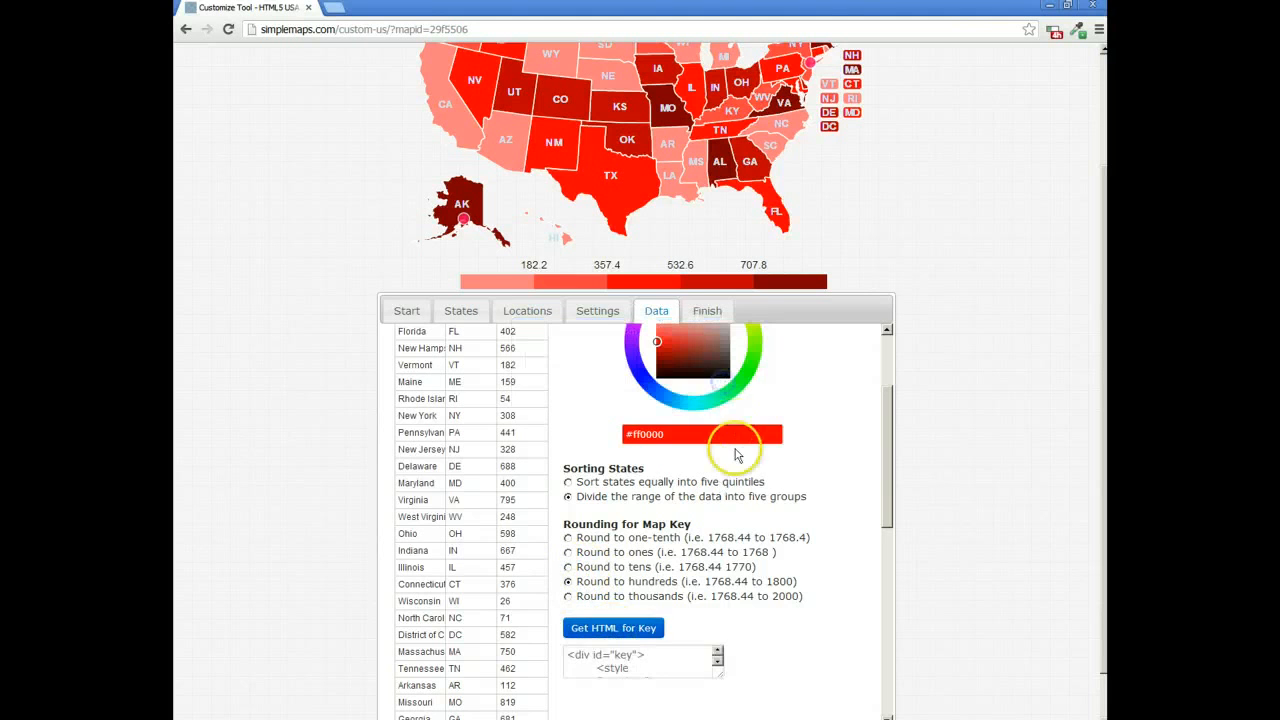
scroll(843, 443, "up", 3)
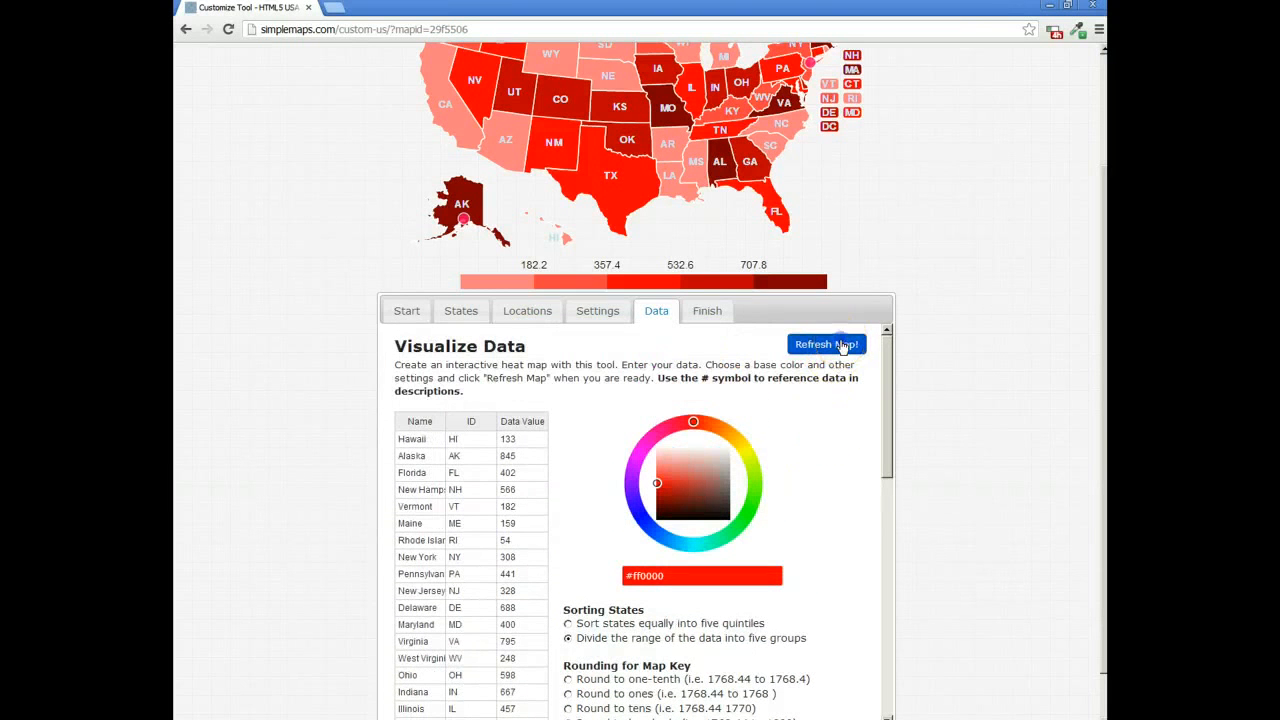
left_click(843, 346)
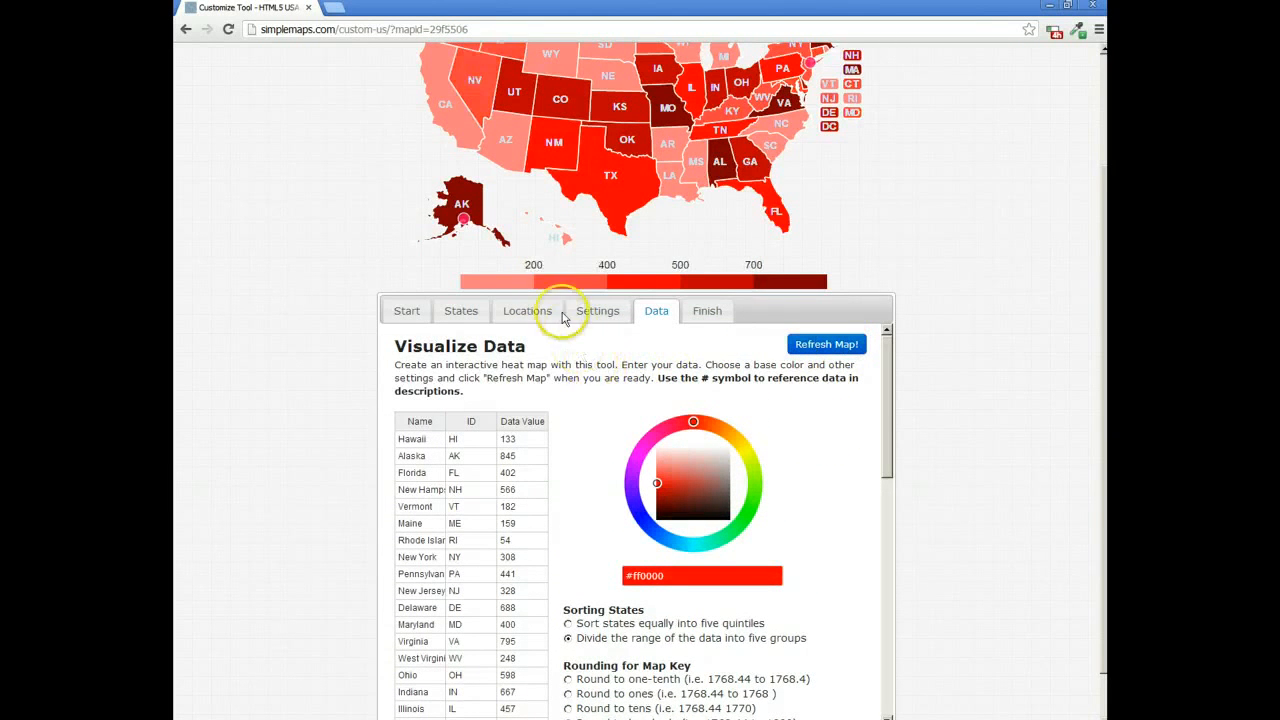
Step: Change the heat map's base color to purple #a73fcf and refresh the map
scroll(537, 251, "up", 1)
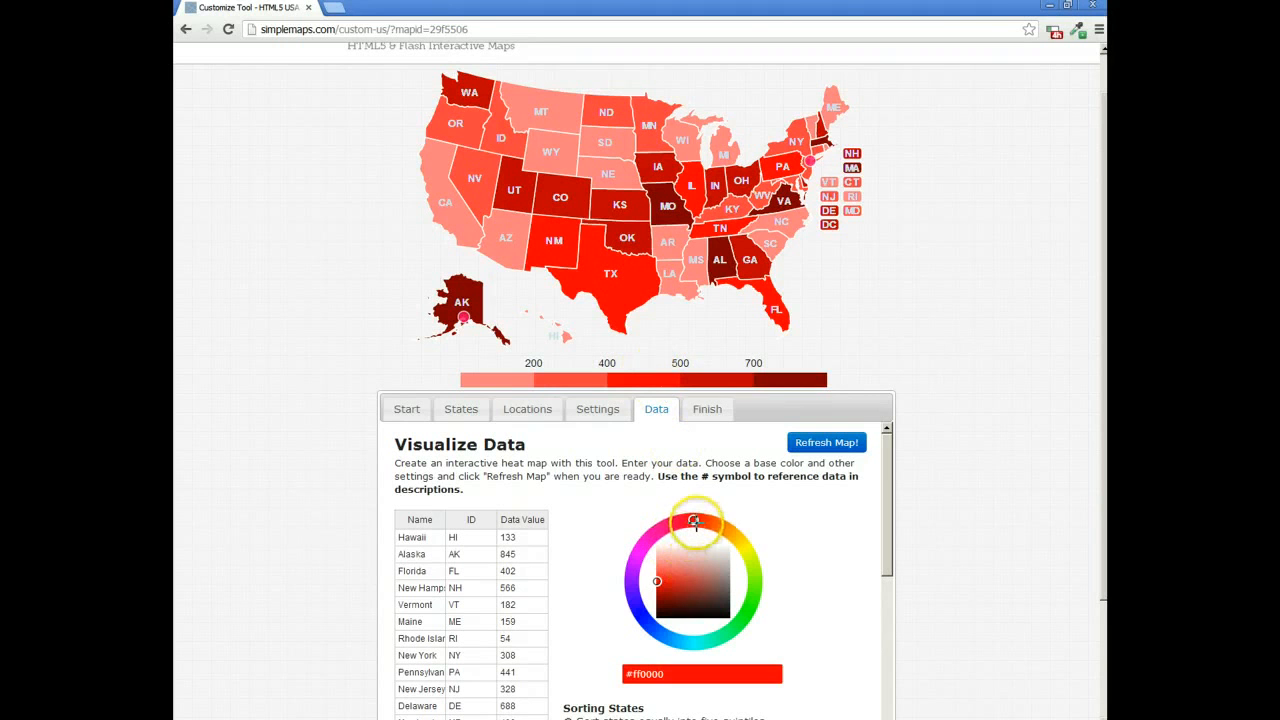
mouse_move(694, 520)
left_mouse_down()
mouse_move(660, 528)
mouse_move(641, 608)
mouse_move(635, 567)
mouse_move(685, 578)
left_mouse_up()
left_click(833, 443)
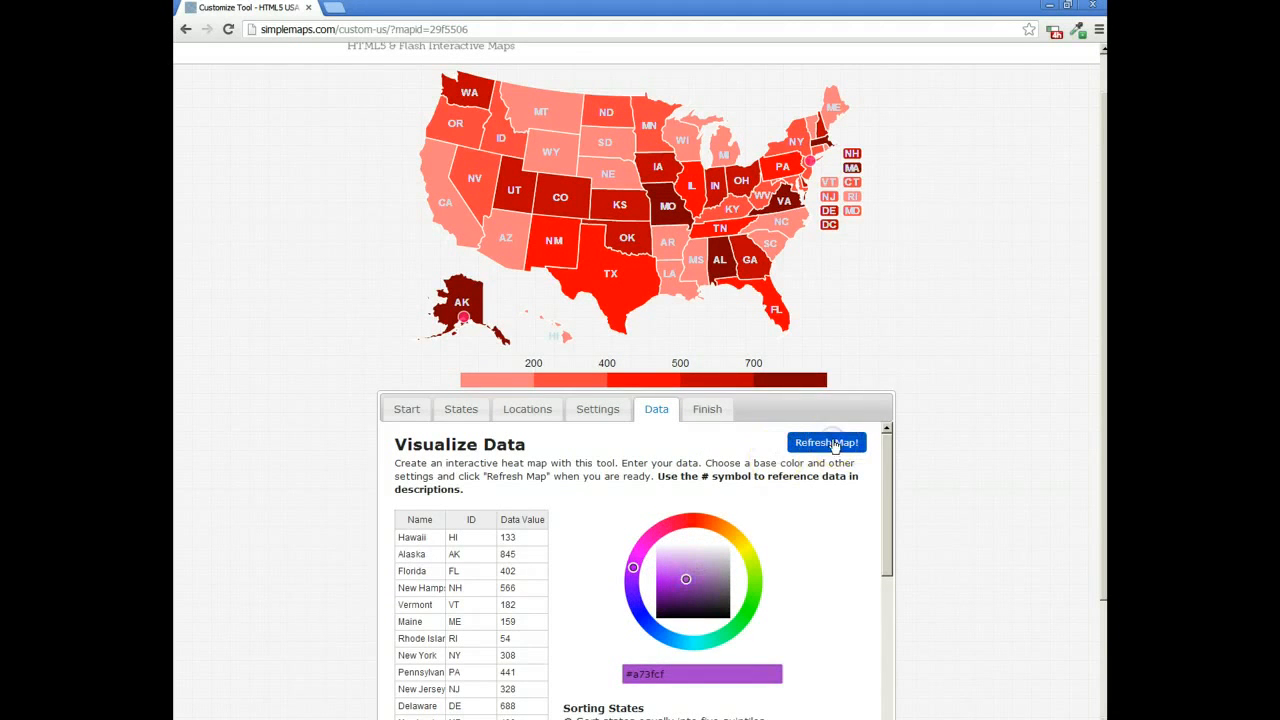
left_click(688, 581)
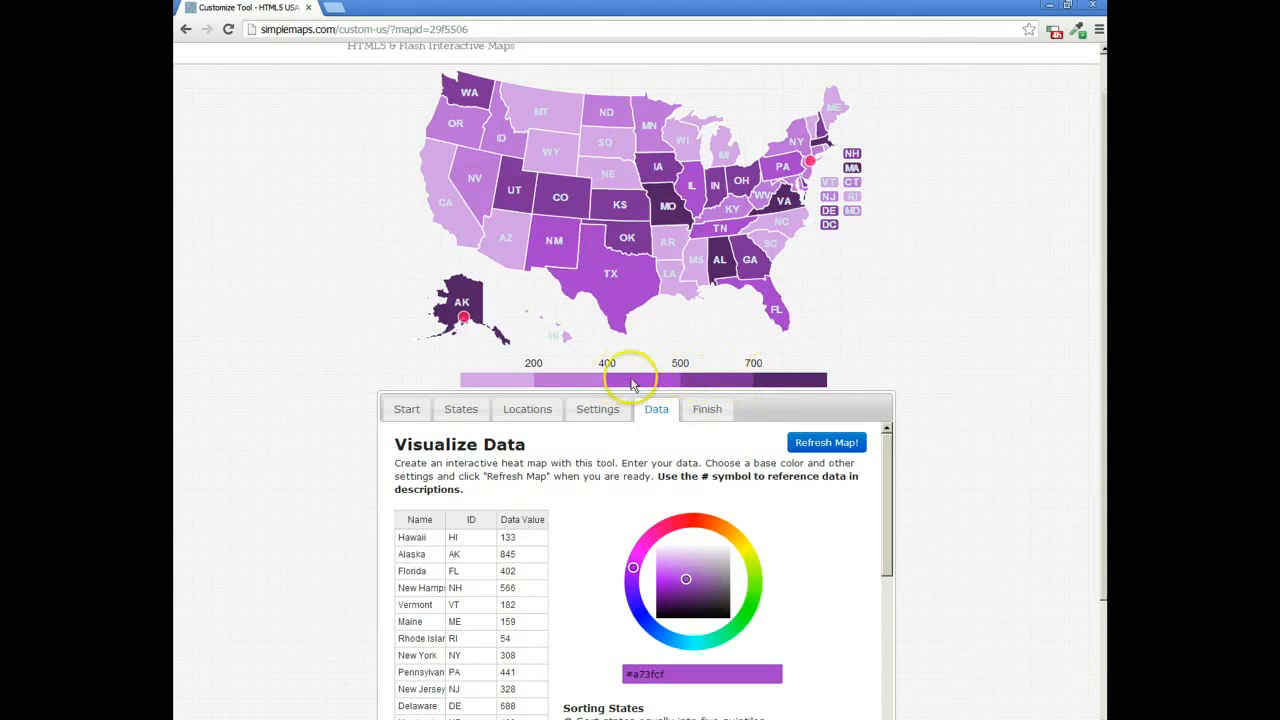
Step: Change the heat map's base color to orange #c47821 and refresh the map
left_click_drag(637, 537, 724, 529)
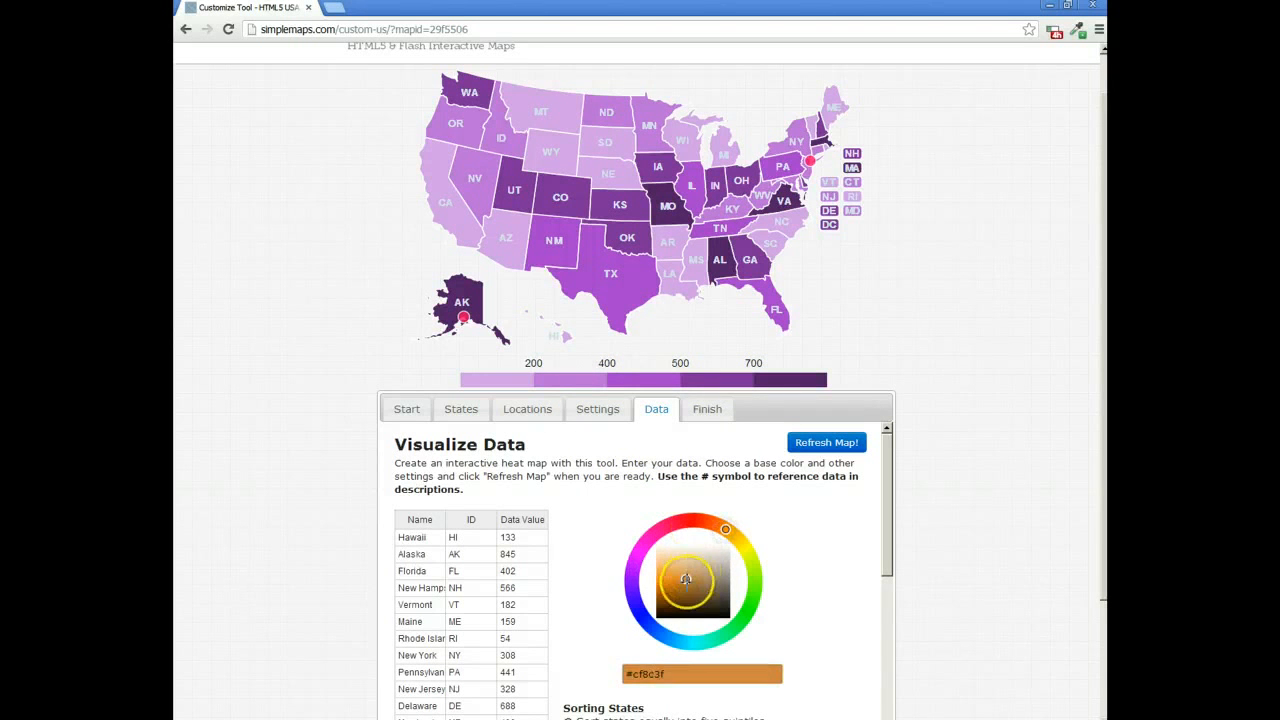
mouse_move(686, 578)
left_mouse_down()
mouse_move(672, 598)
mouse_move(677, 585)
left_mouse_up()
left_click(801, 444)
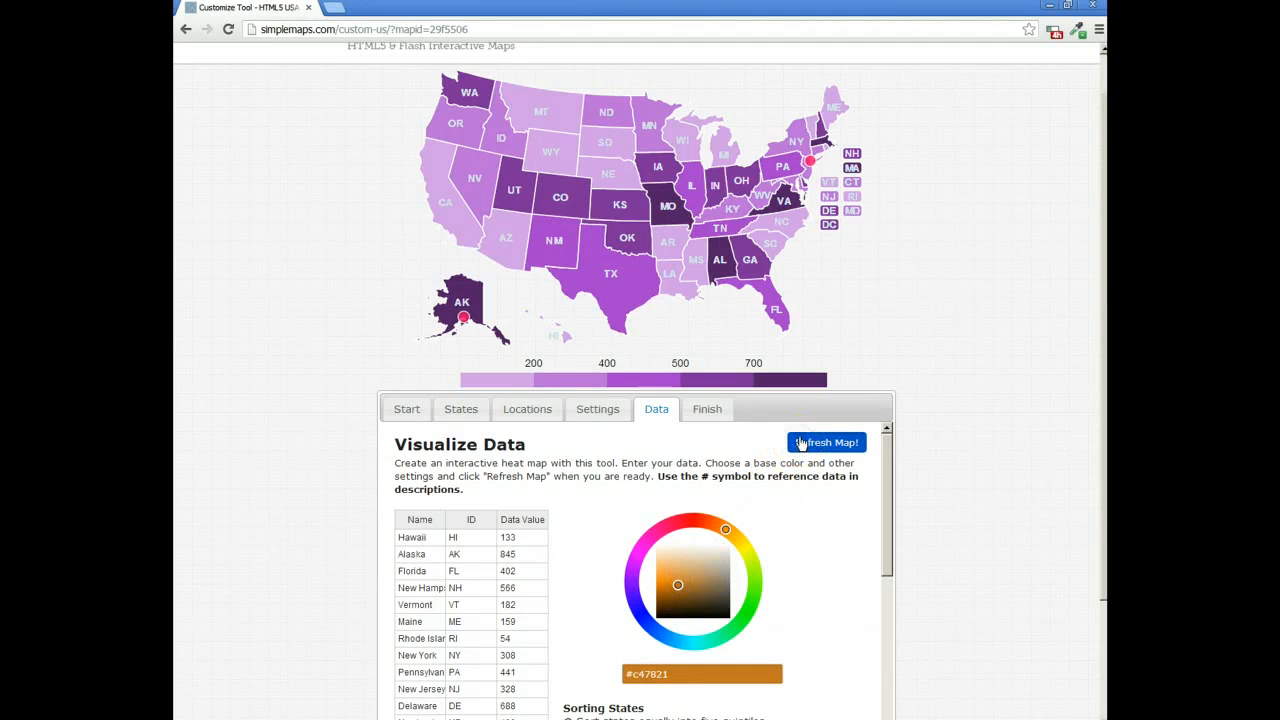
left_click(813, 453)
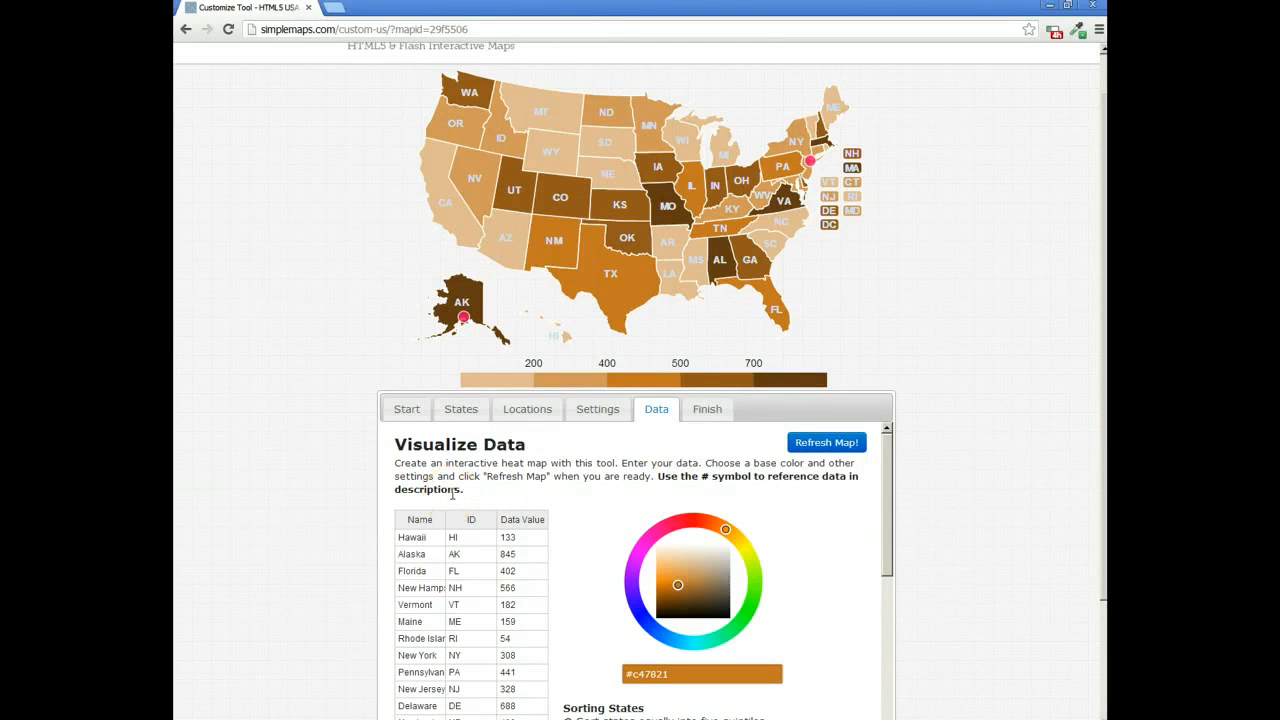
Step: Enter "Inches of Rain this year" as the default description in the states table
left_click(471, 411)
left_click(586, 447)
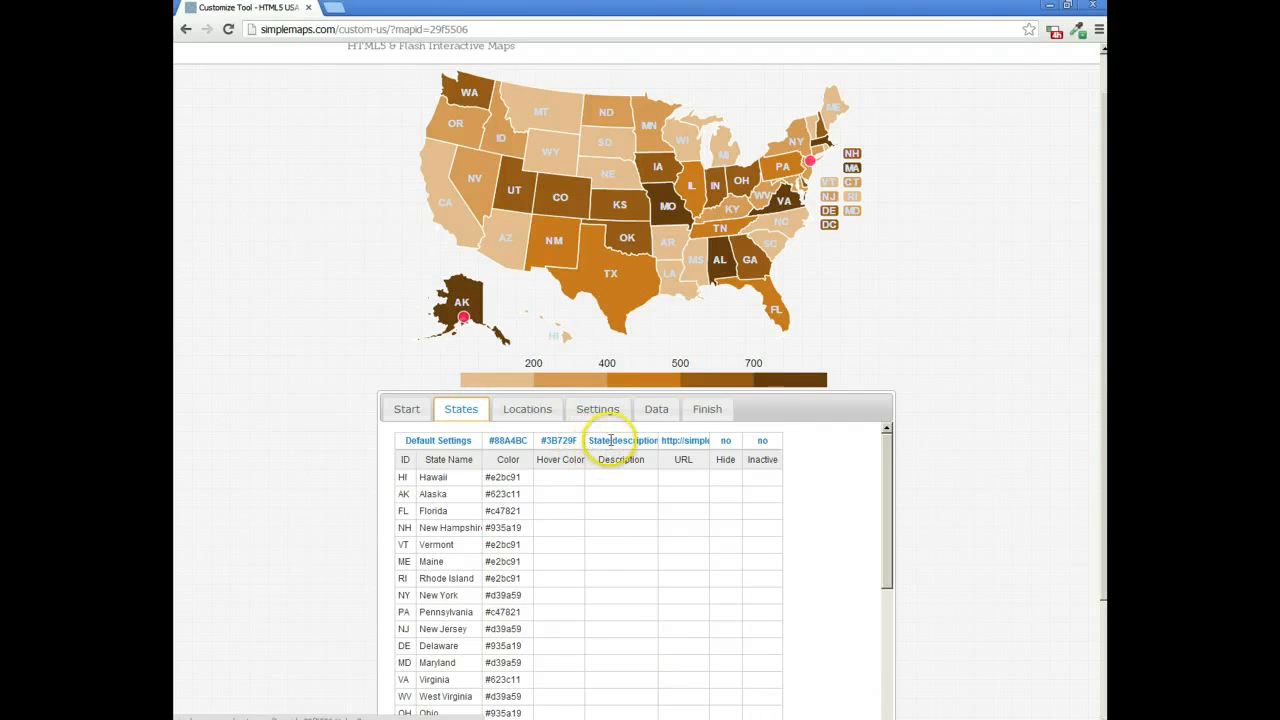
left_click(611, 440)
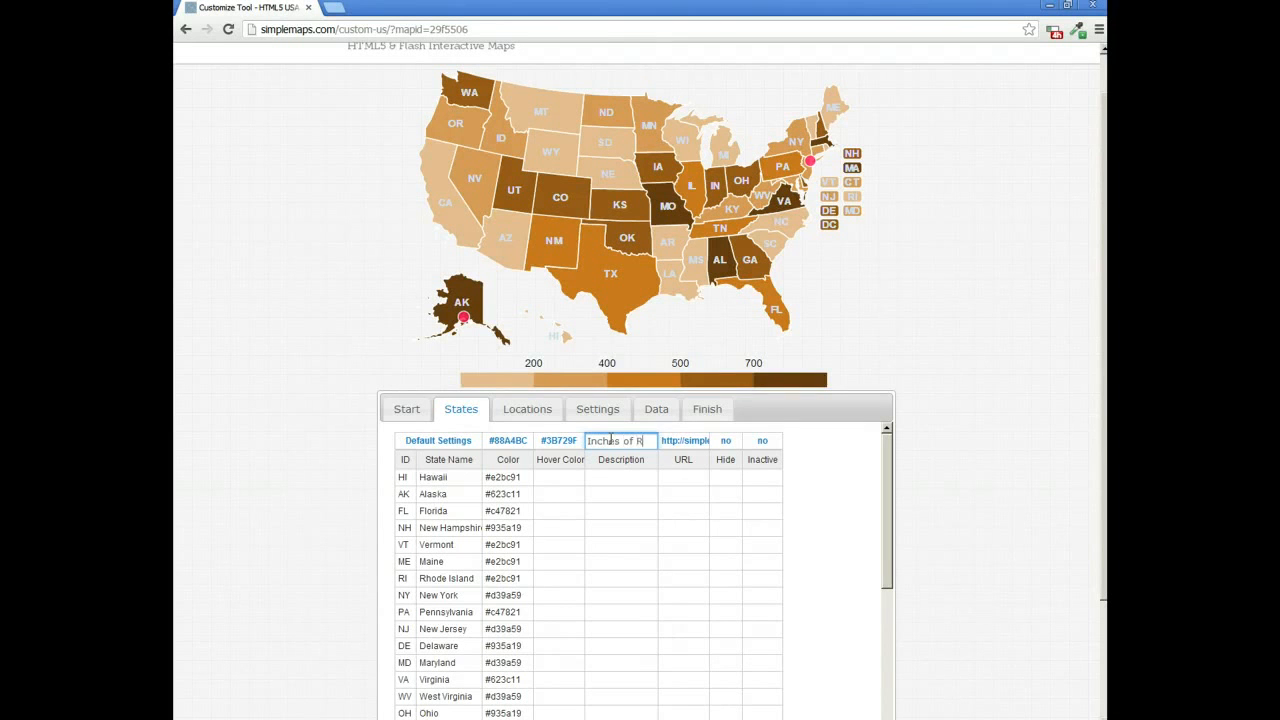
type("ear")
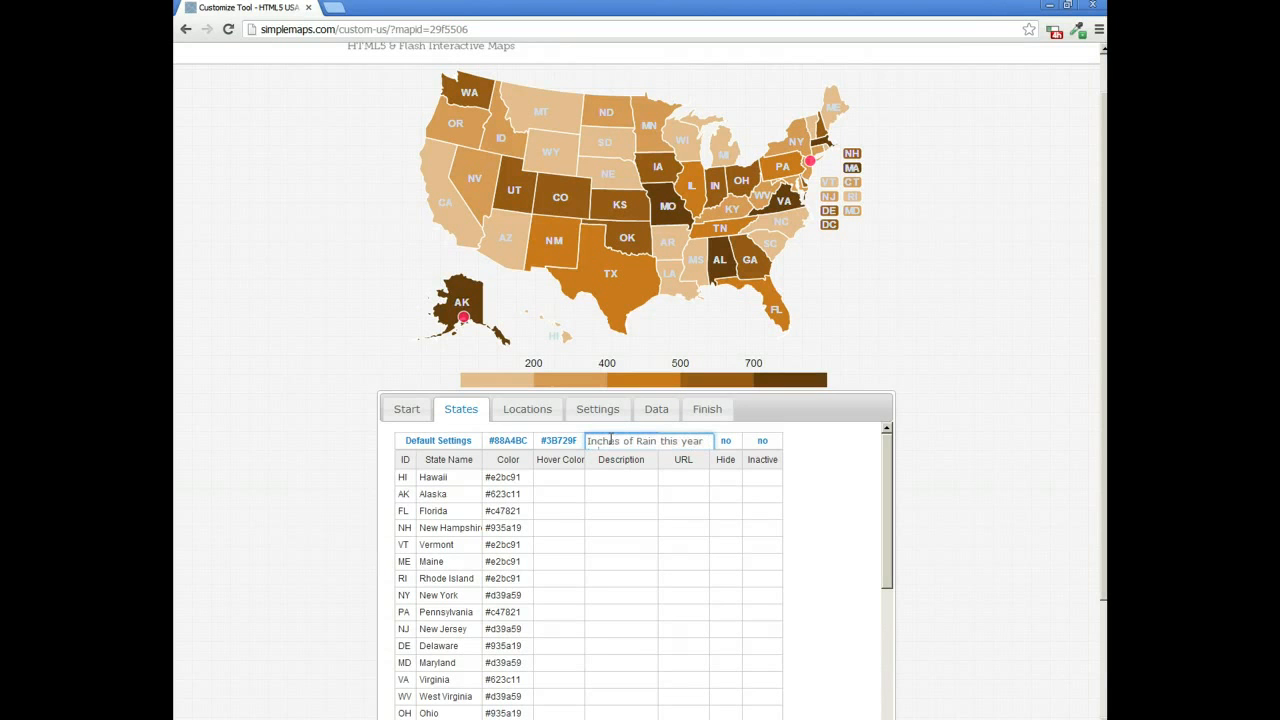
Step: Replace the default state description with "# inches of rain in 2012" so it references each state's data value
left_click(613, 442)
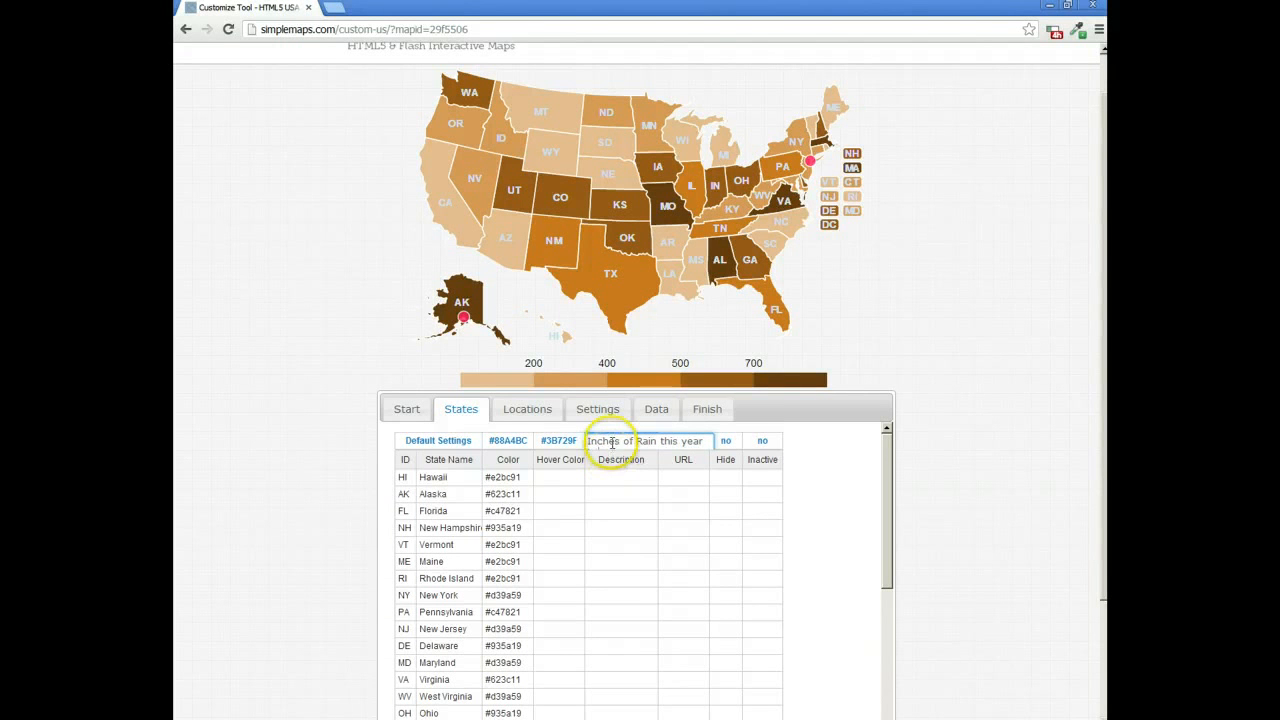
key("ctrl+a")
key("BackSpace")
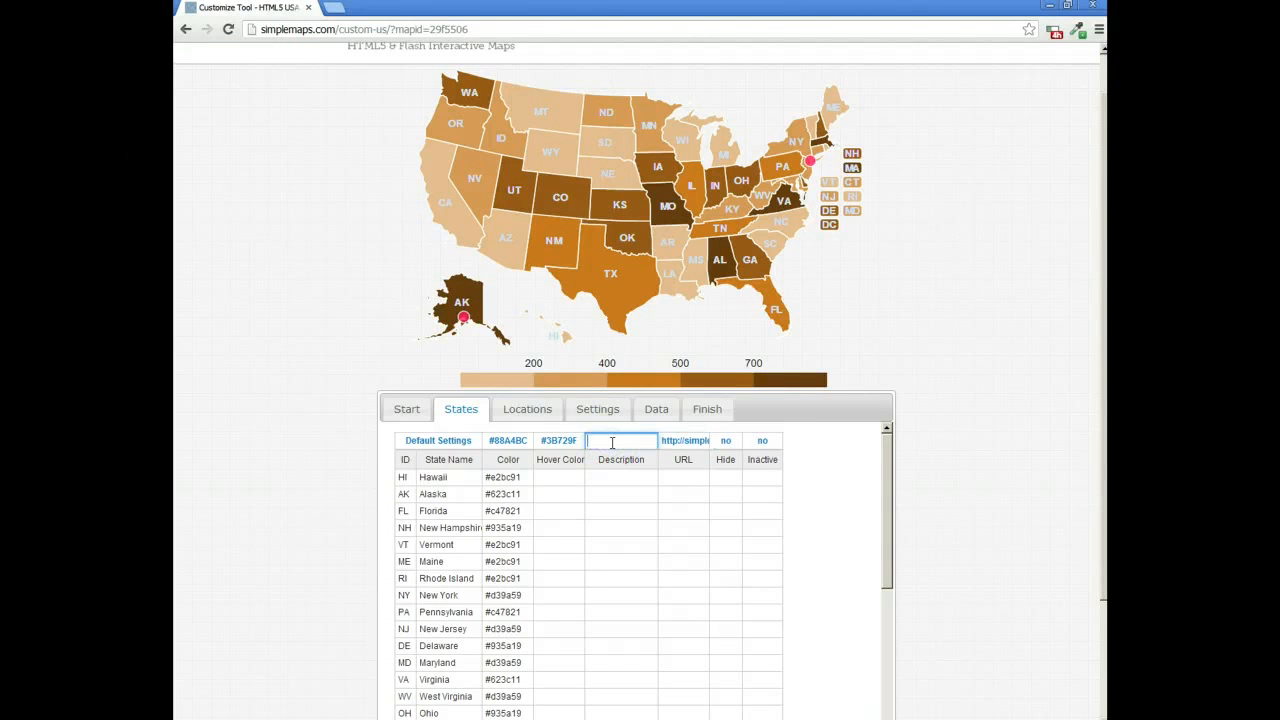
type("# inches of rain ")
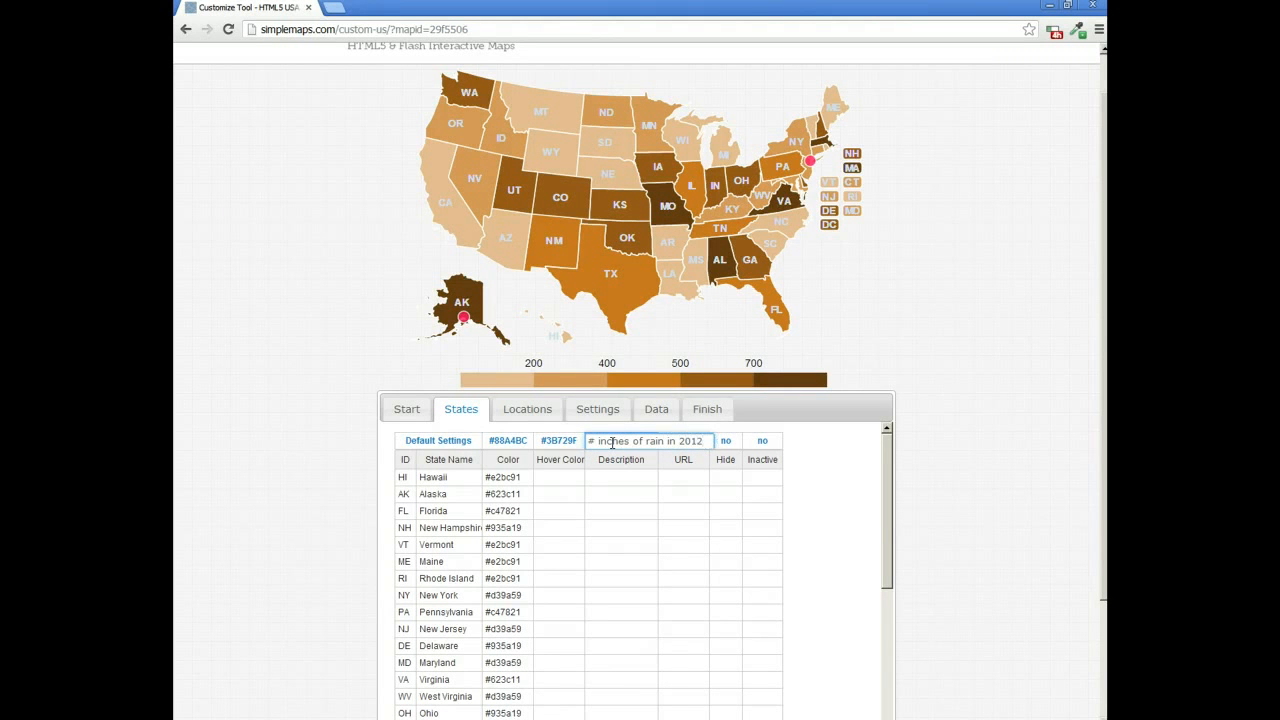
type("in 2012")
key("Return")
left_click(593, 441)
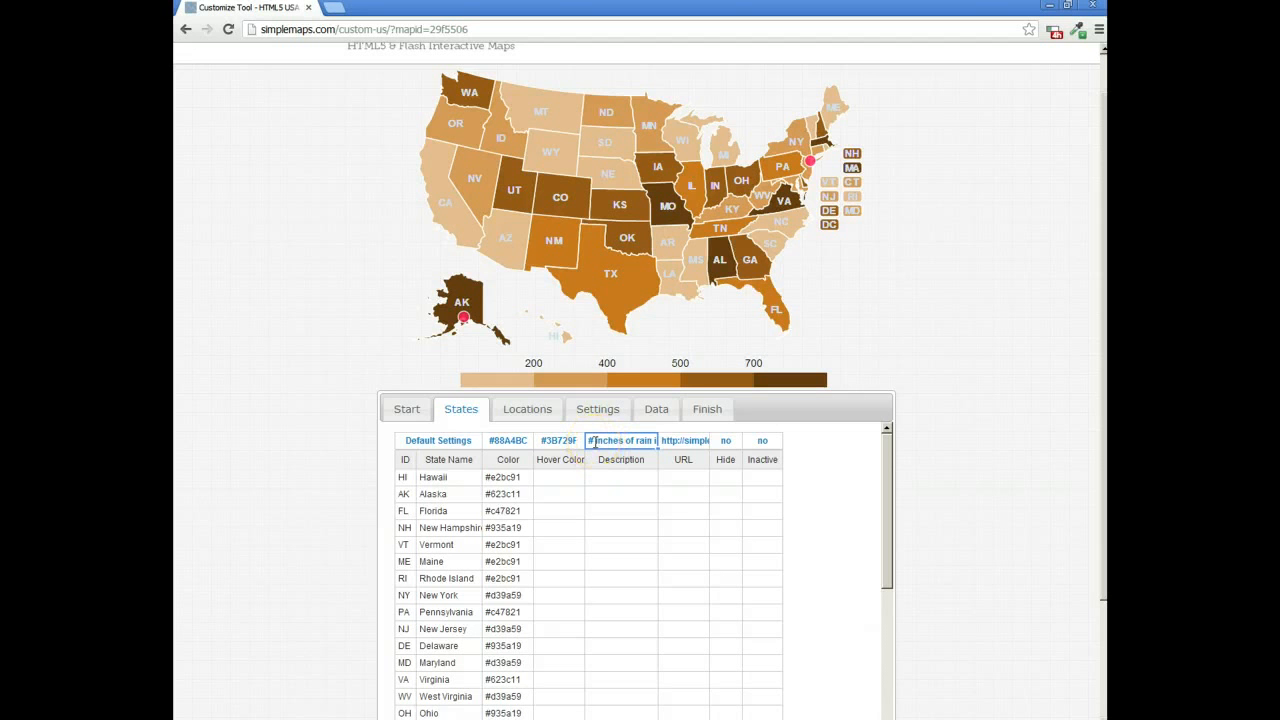
Step: Check the pop-up descriptions for Texas and Wyoming on the map
left_click(658, 411)
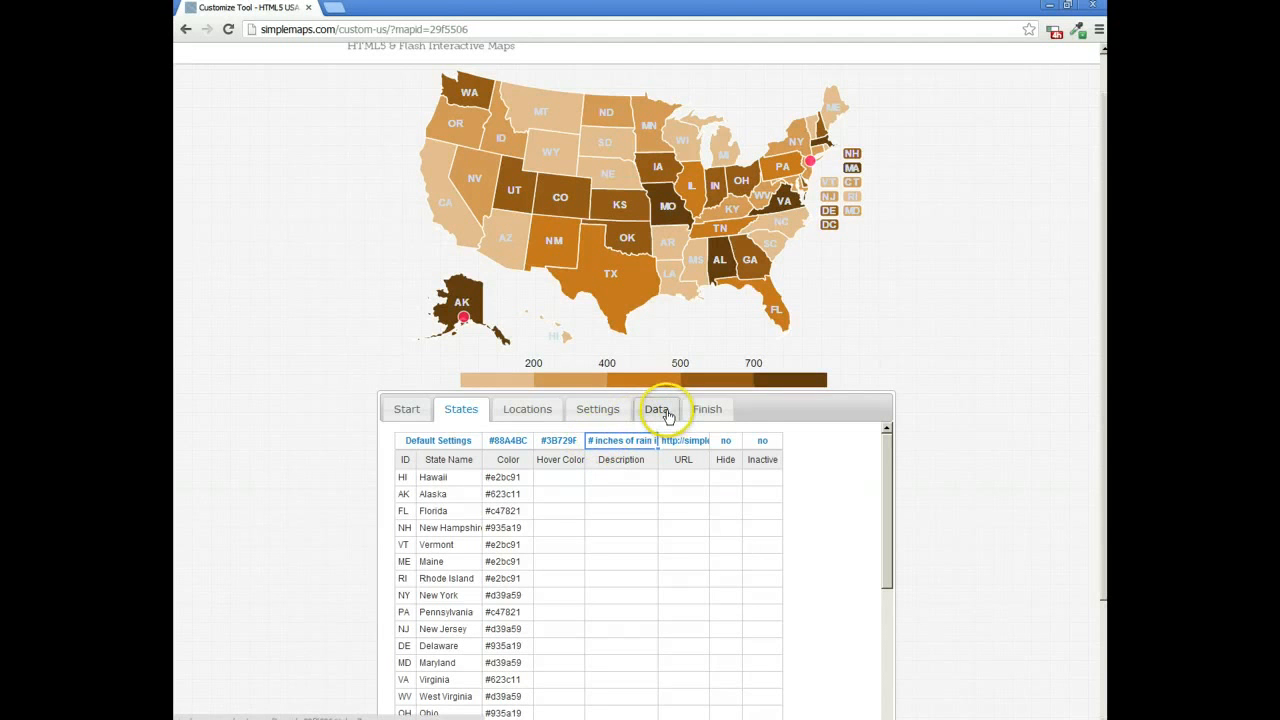
mouse_move(626, 310)
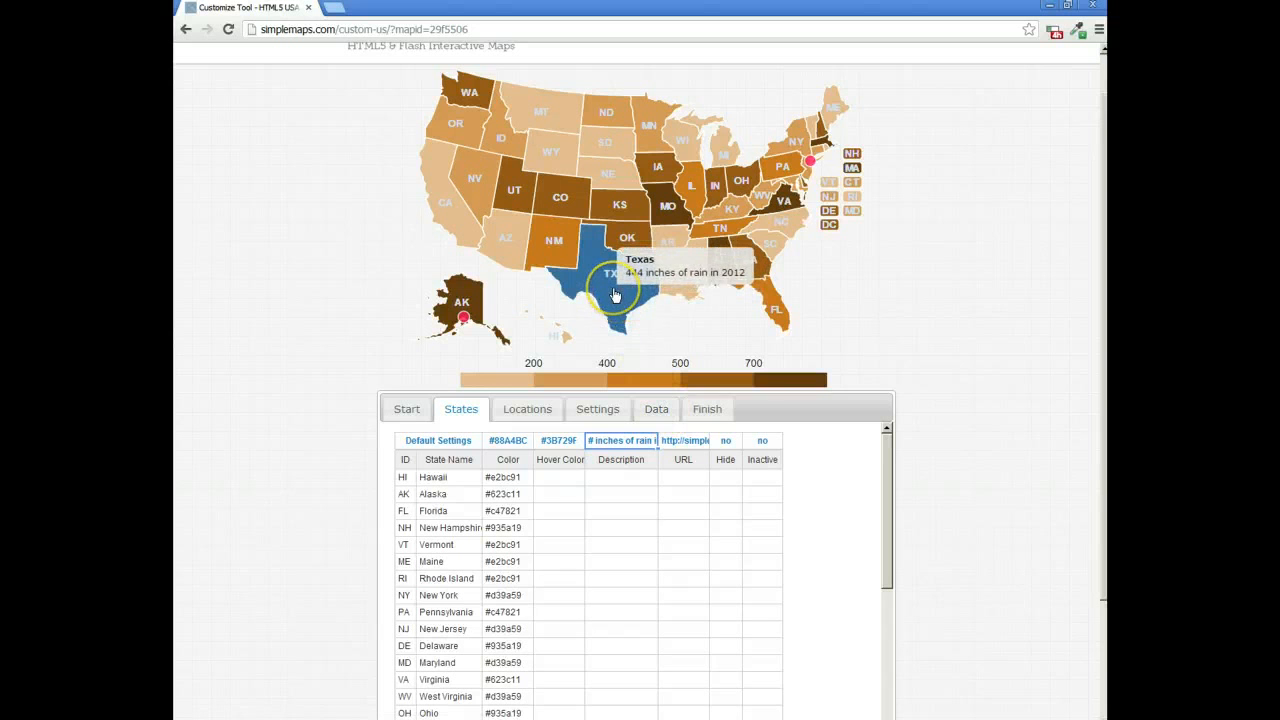
mouse_move(510, 152)
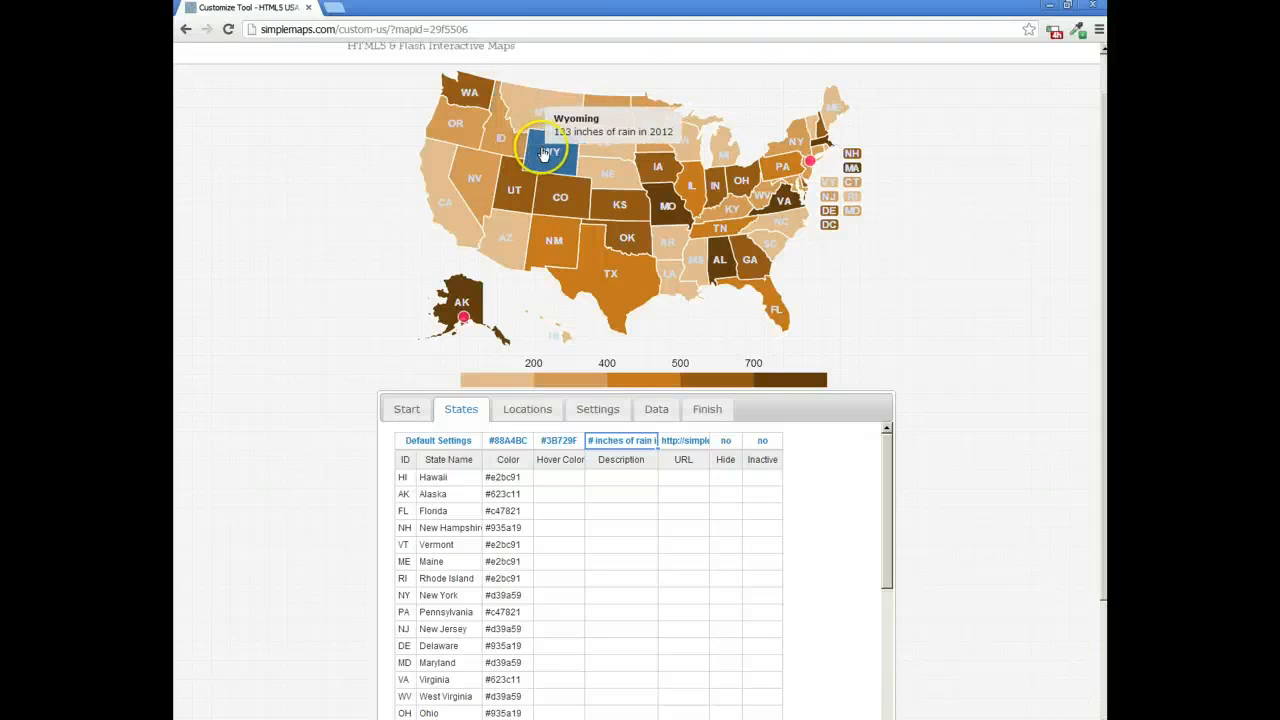
mouse_move(588, 262)
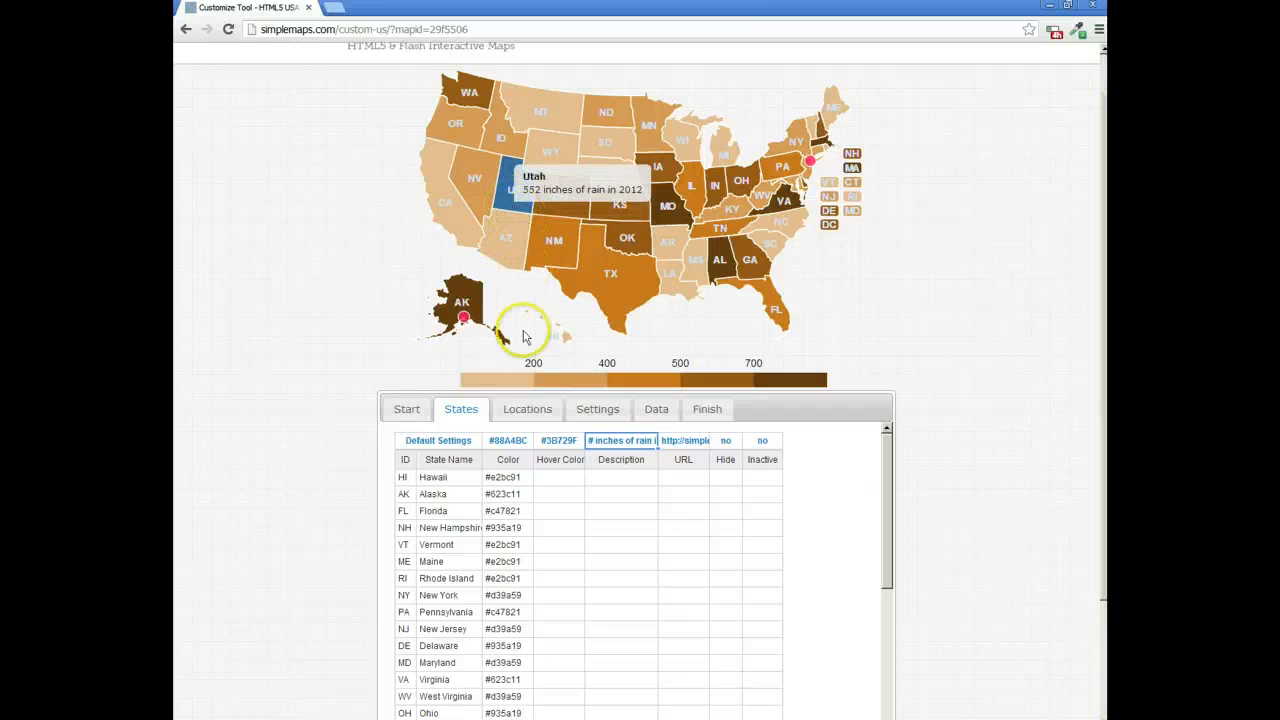
Step: Set the default hover color for all states to white and check it on the map
double_click(563, 442)
left_click_drag(580, 442, 512, 440)
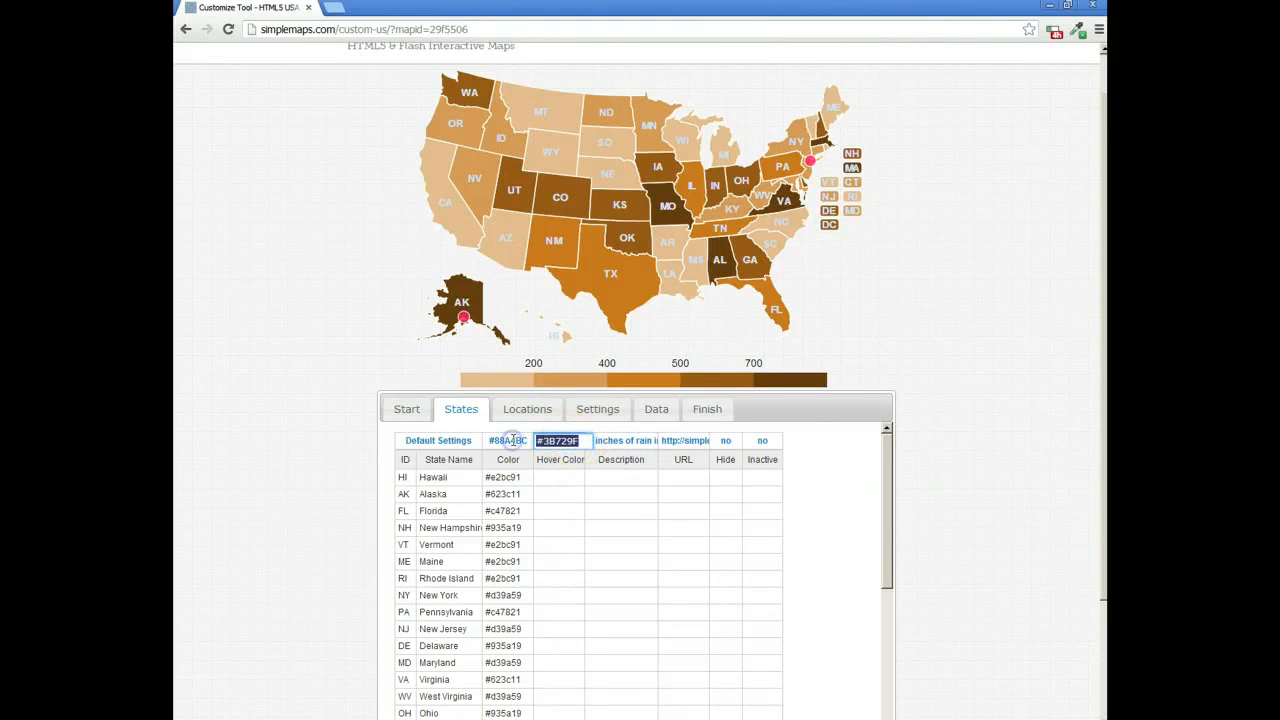
type("white")
key("Return")
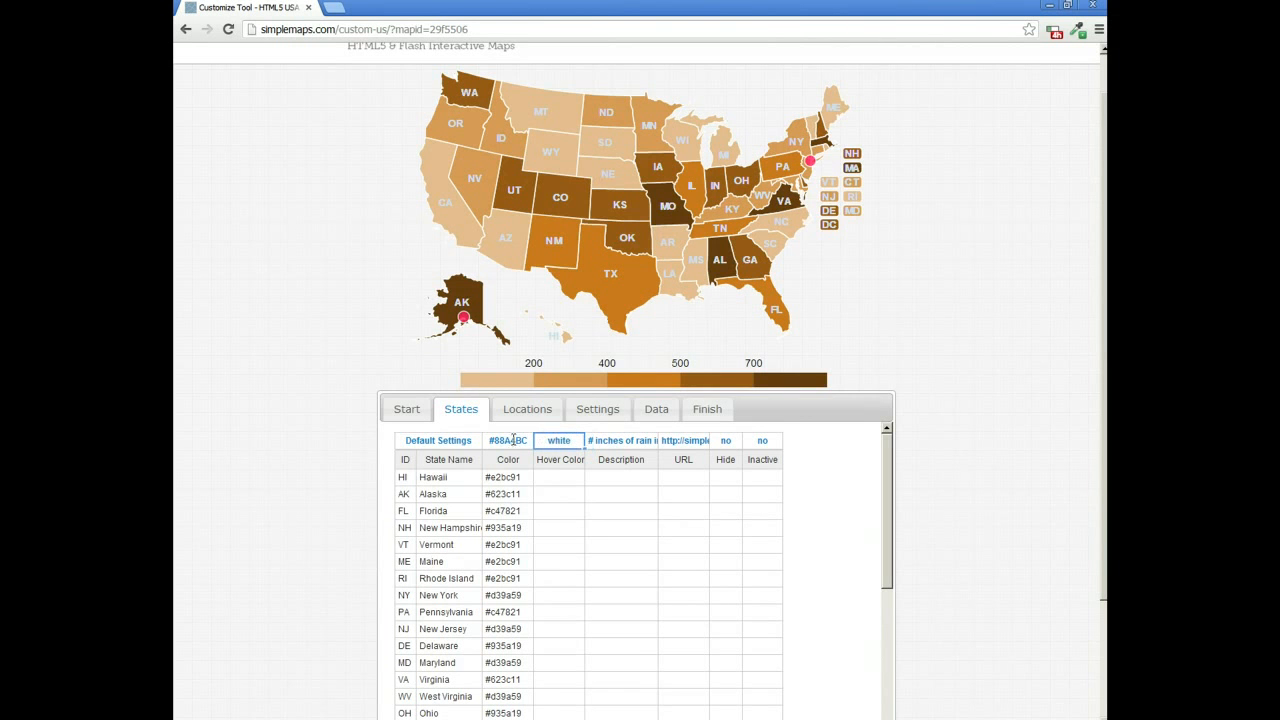
mouse_move(547, 201)
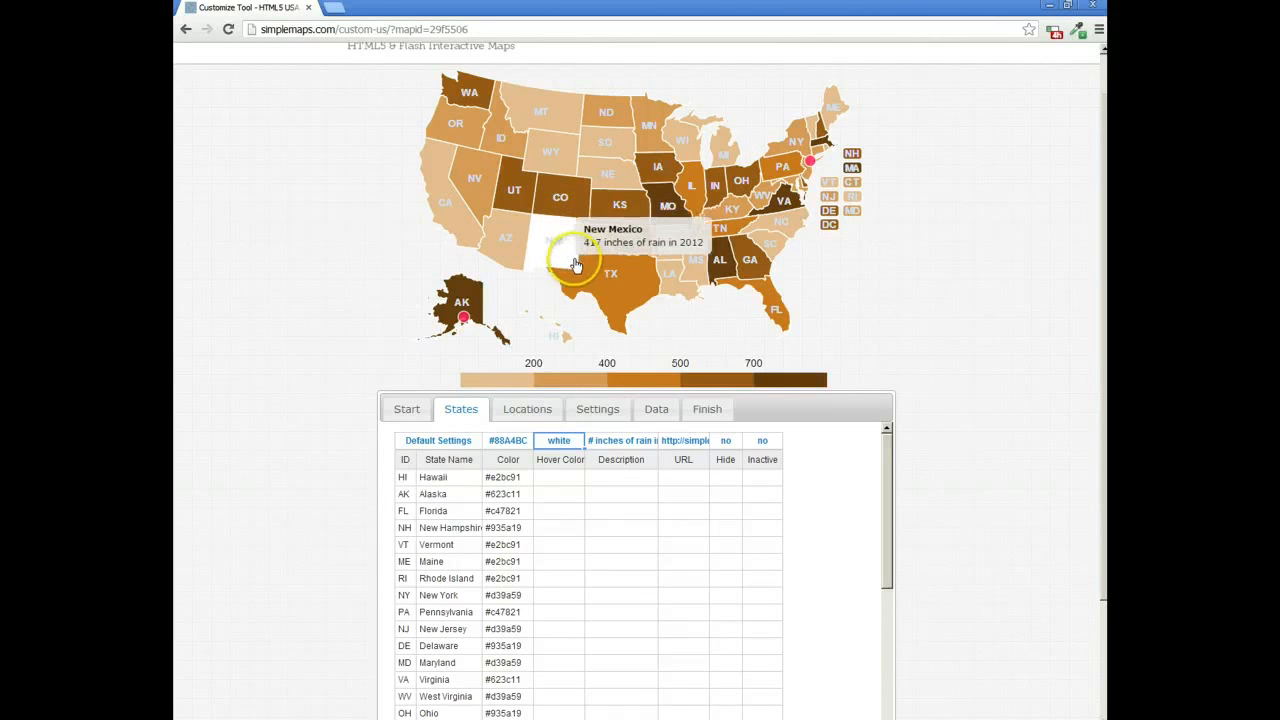
Step: Download the finished map as a ZIP file and open the downloaded html5usamap archive
left_click(707, 409)
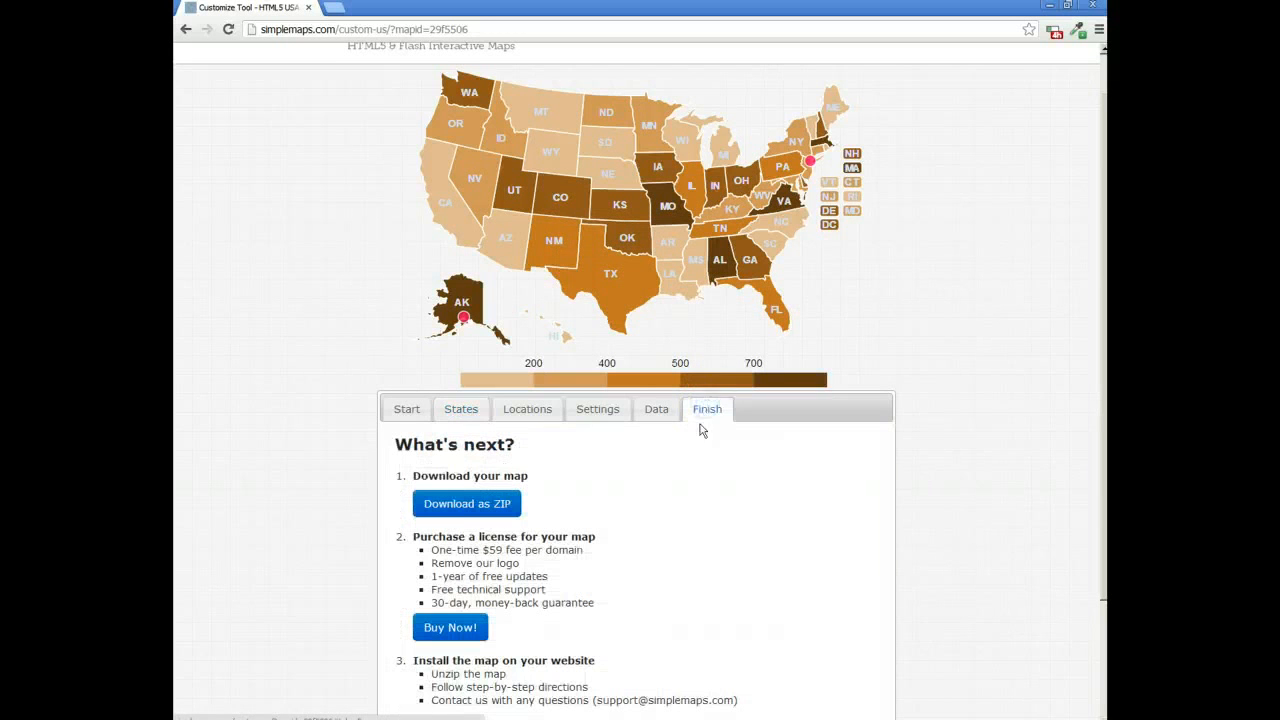
left_click(485, 512)
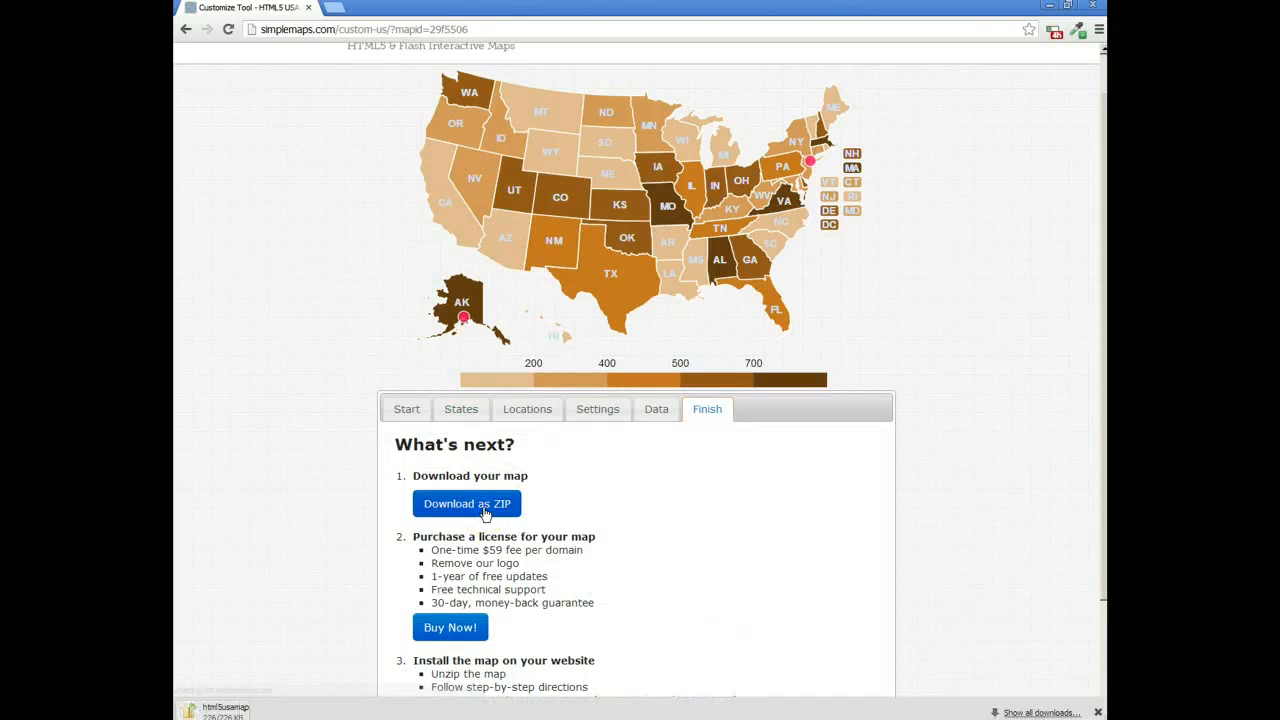
left_click(268, 708)
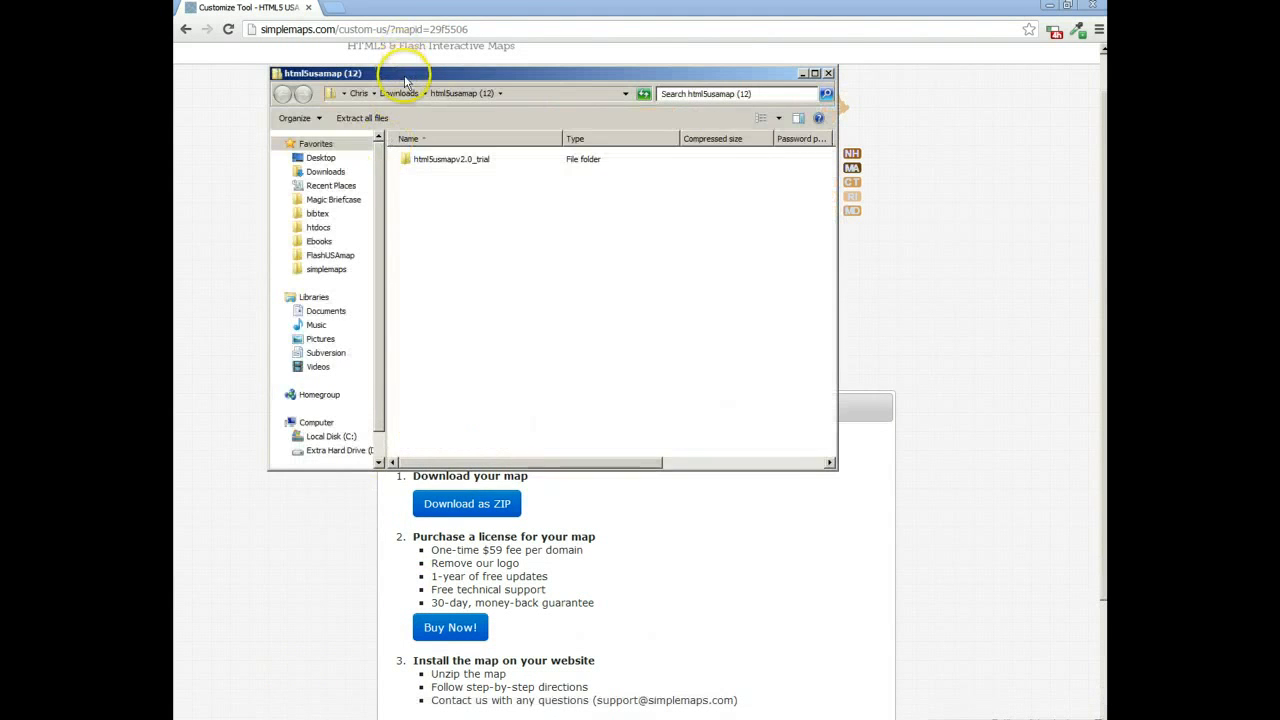
left_click_drag(411, 74, 174, 110)
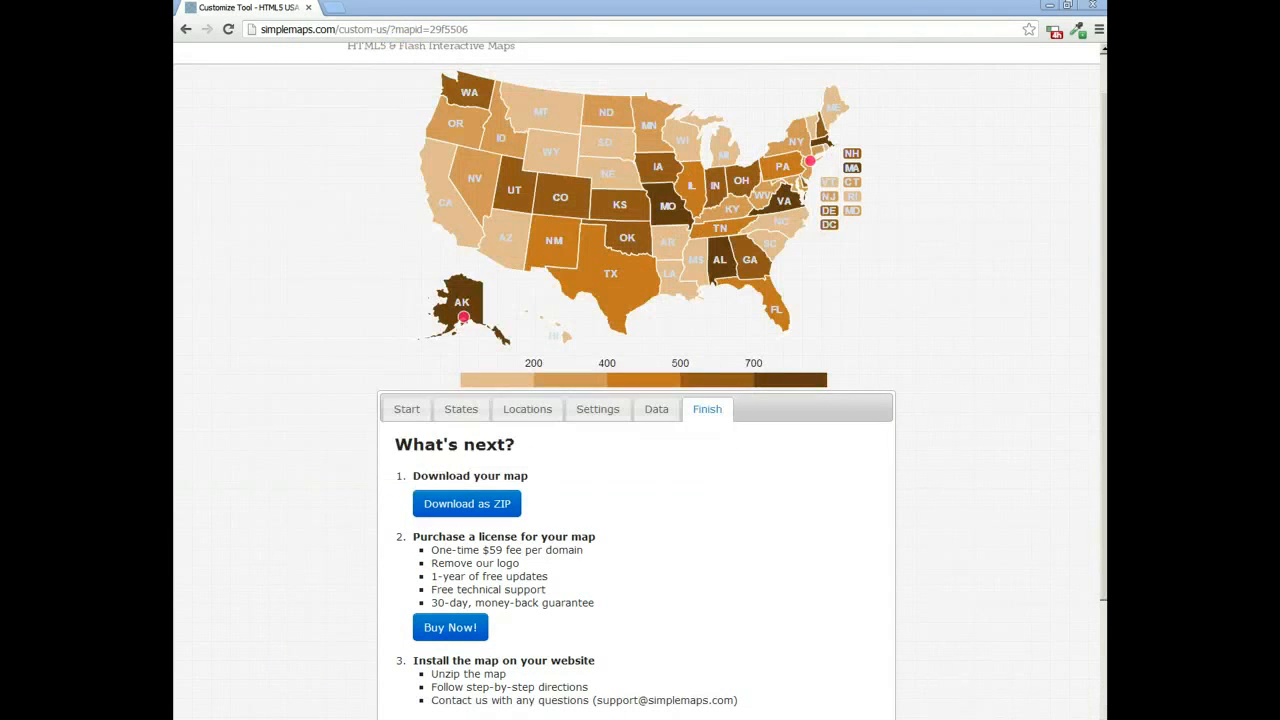
Step: View the downloaded map's test.html page in the browser, and return to the map customizer
left_click(776, 507)
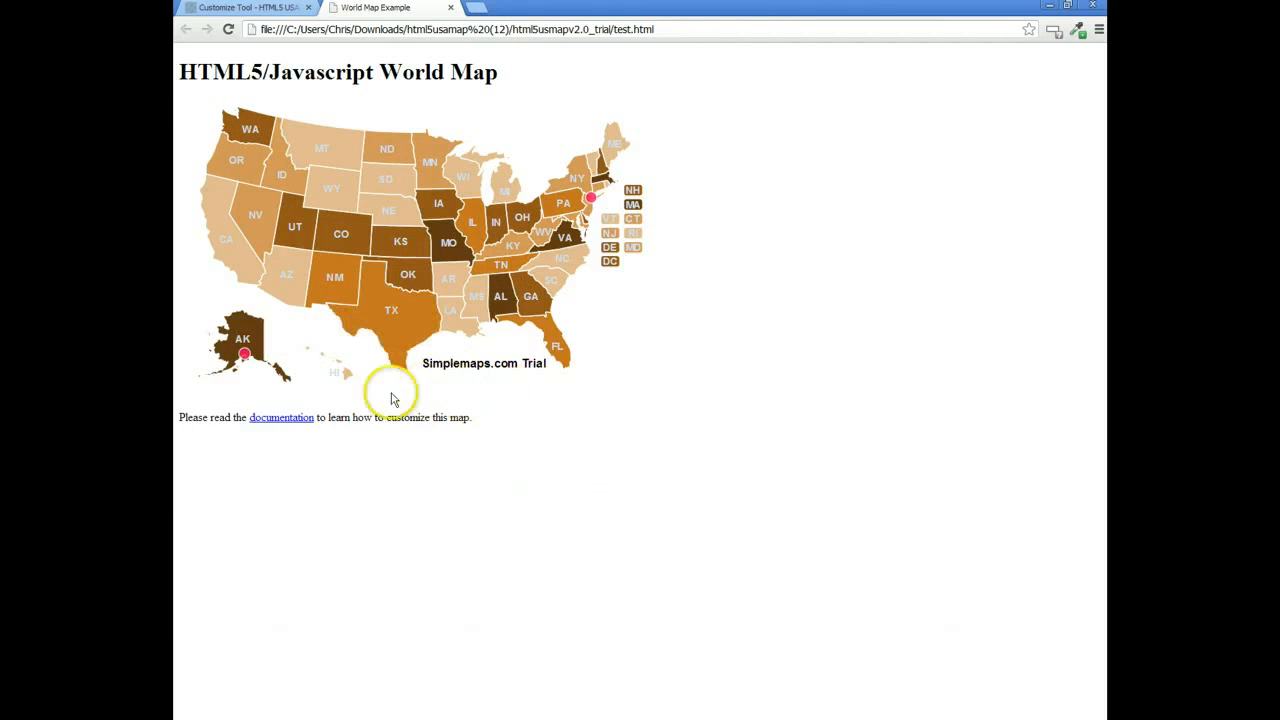
left_click(278, 9)
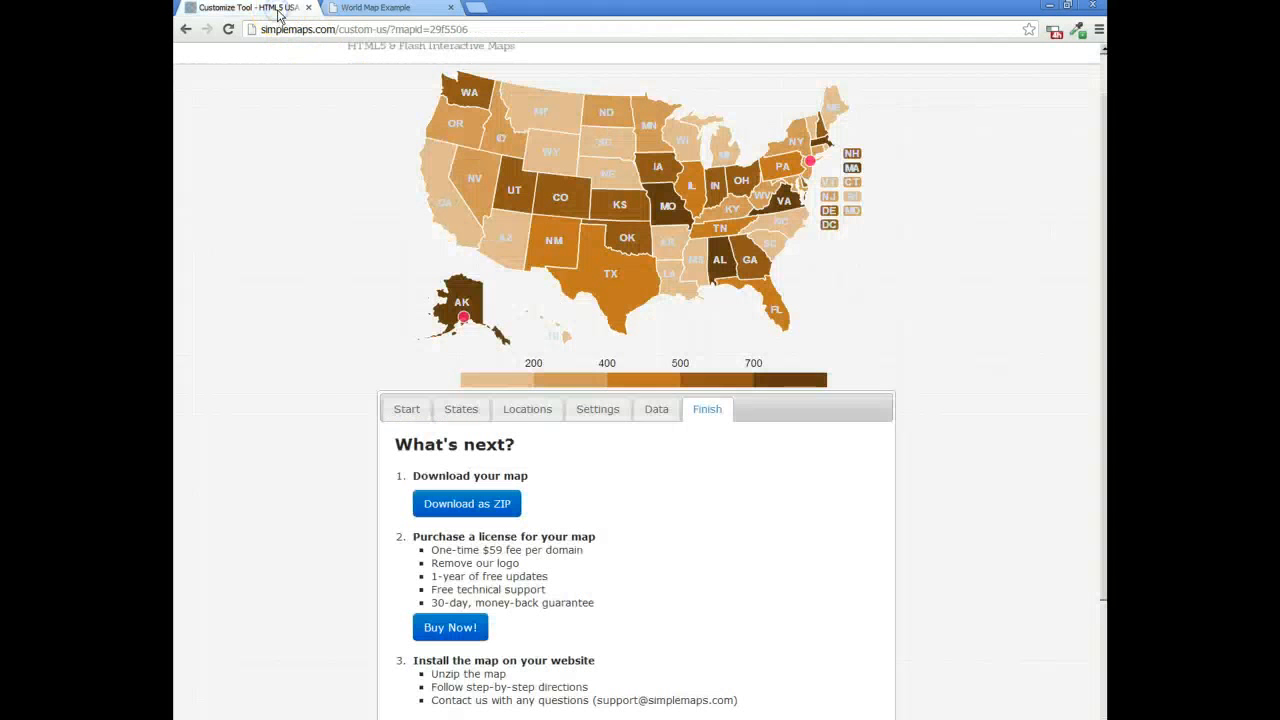
Step: Generate the HTML code for the map key from the data settings and copy all of it
left_click(653, 409)
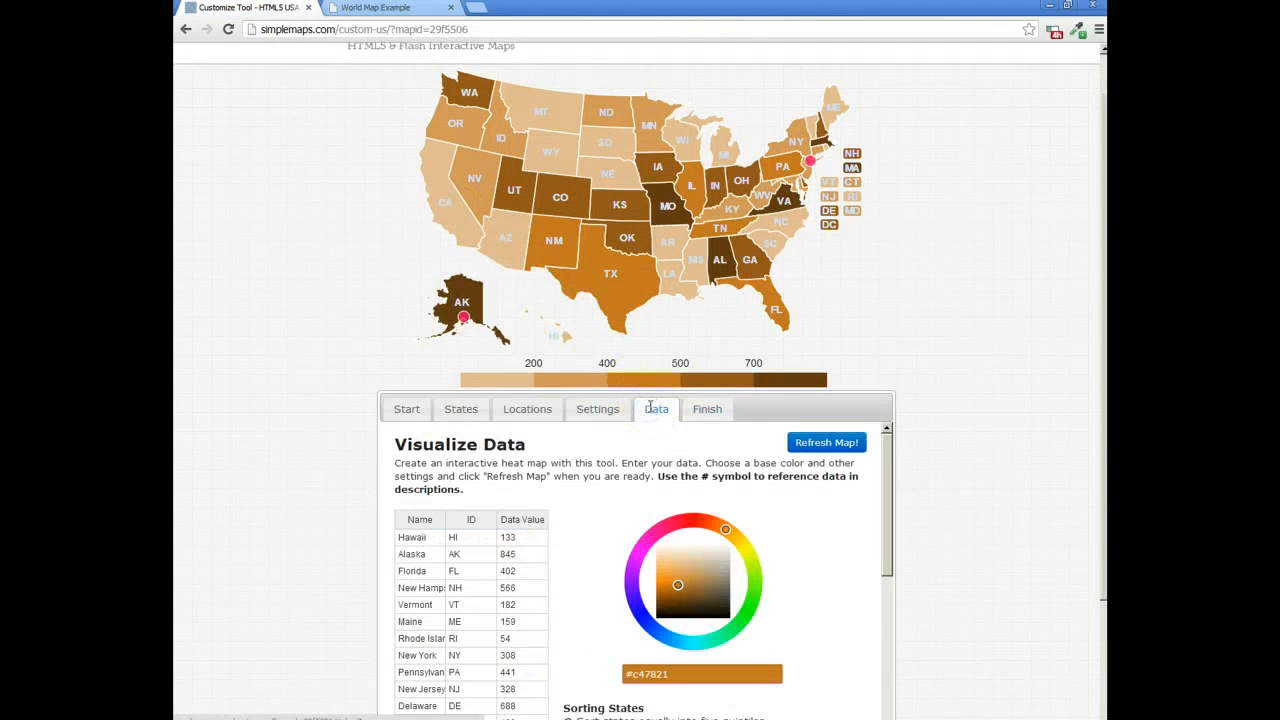
scroll(663, 451, "down", 5)
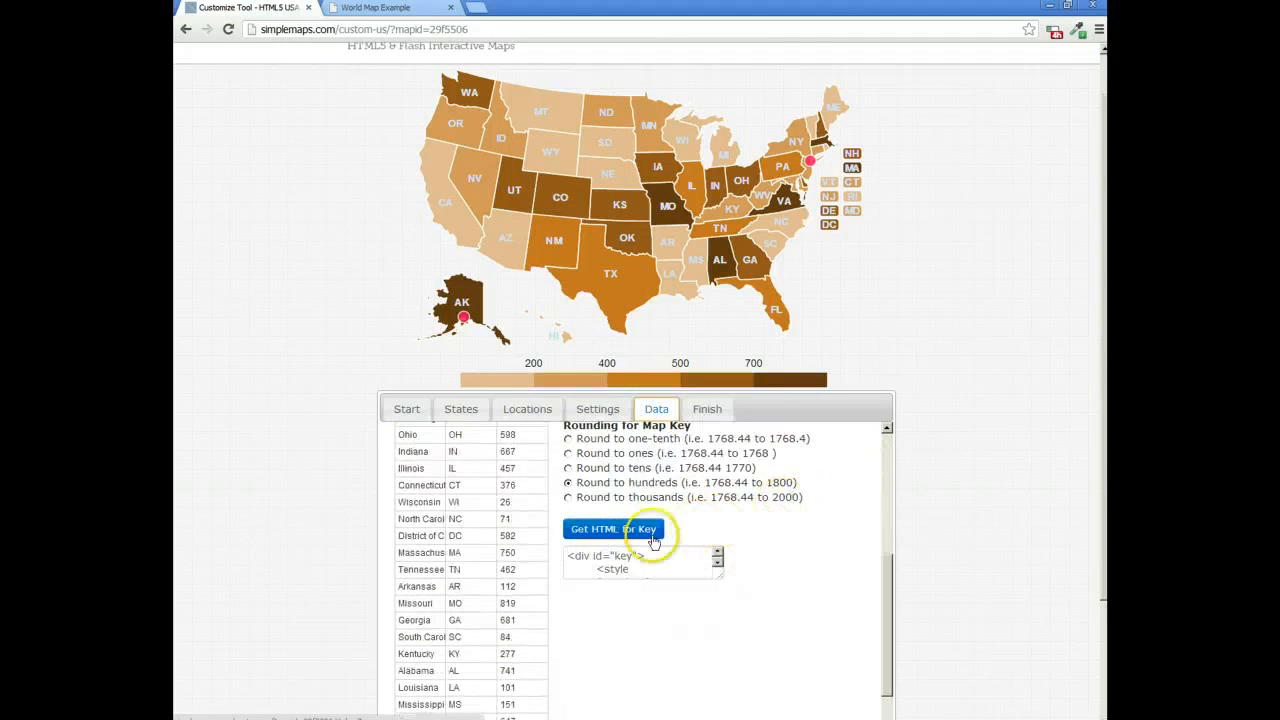
left_click(643, 553)
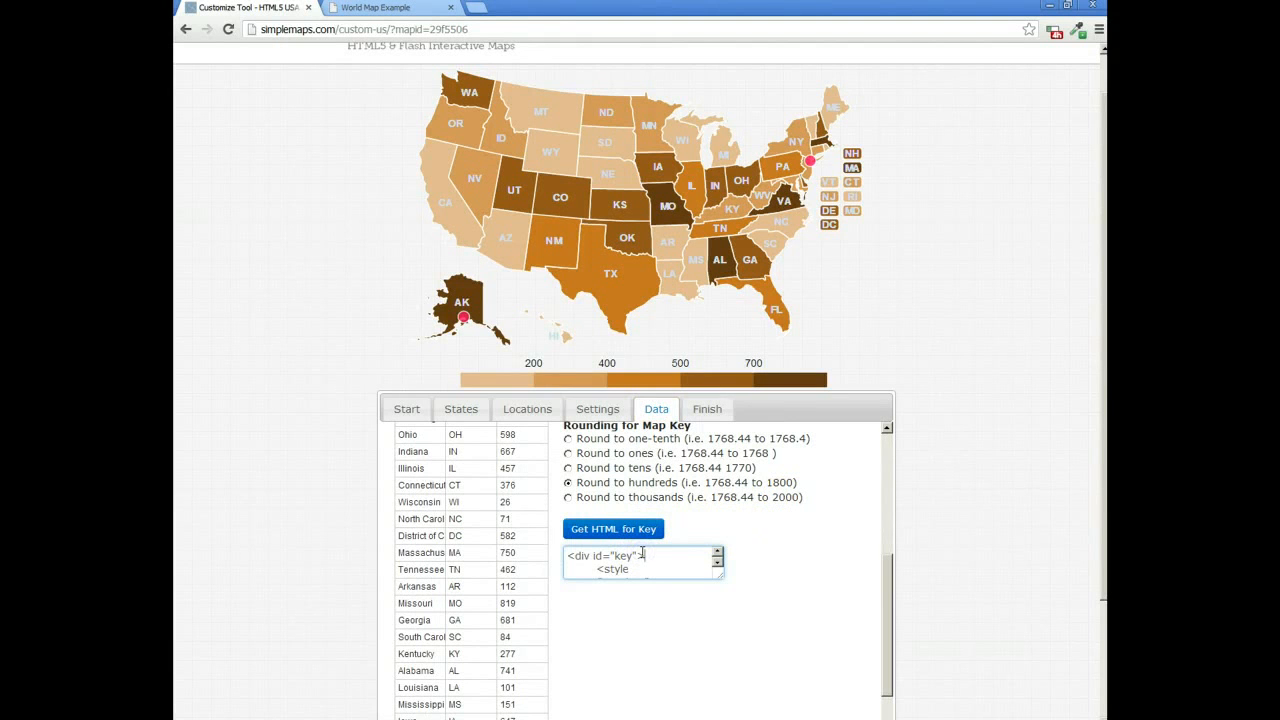
key("ctrl+a")
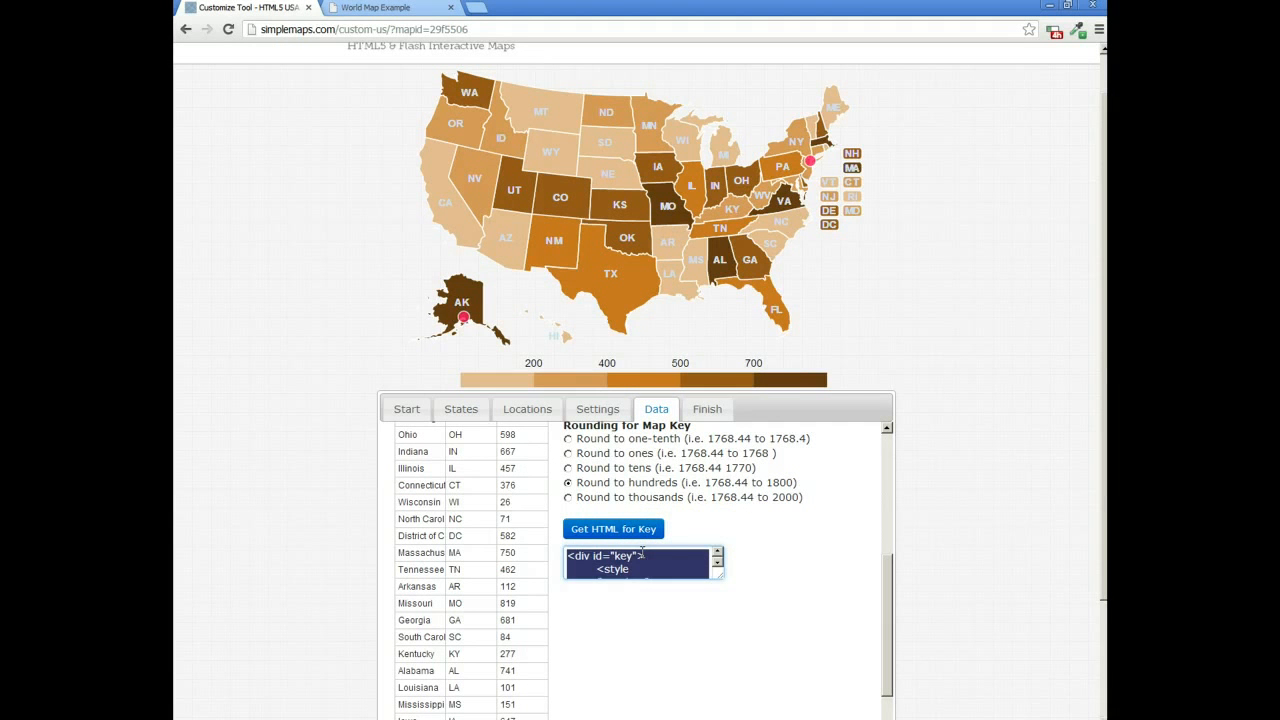
left_click(643, 531)
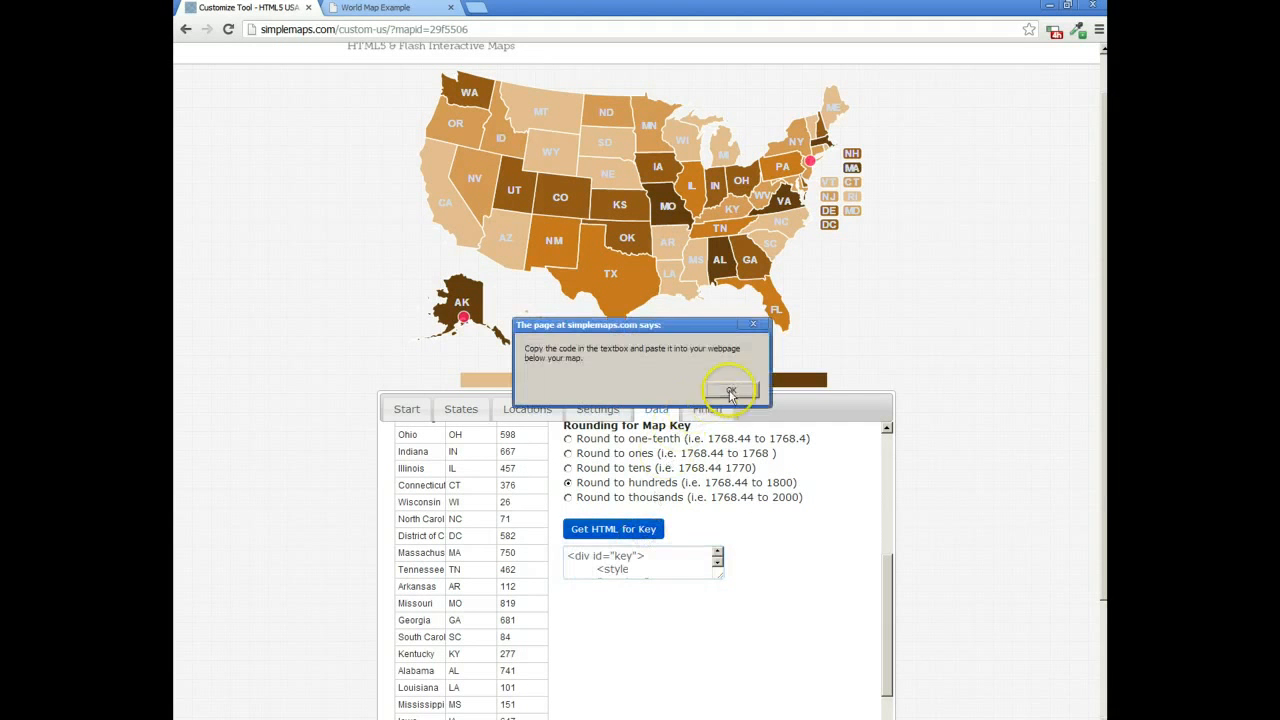
left_click(732, 388)
triple_click(669, 565)
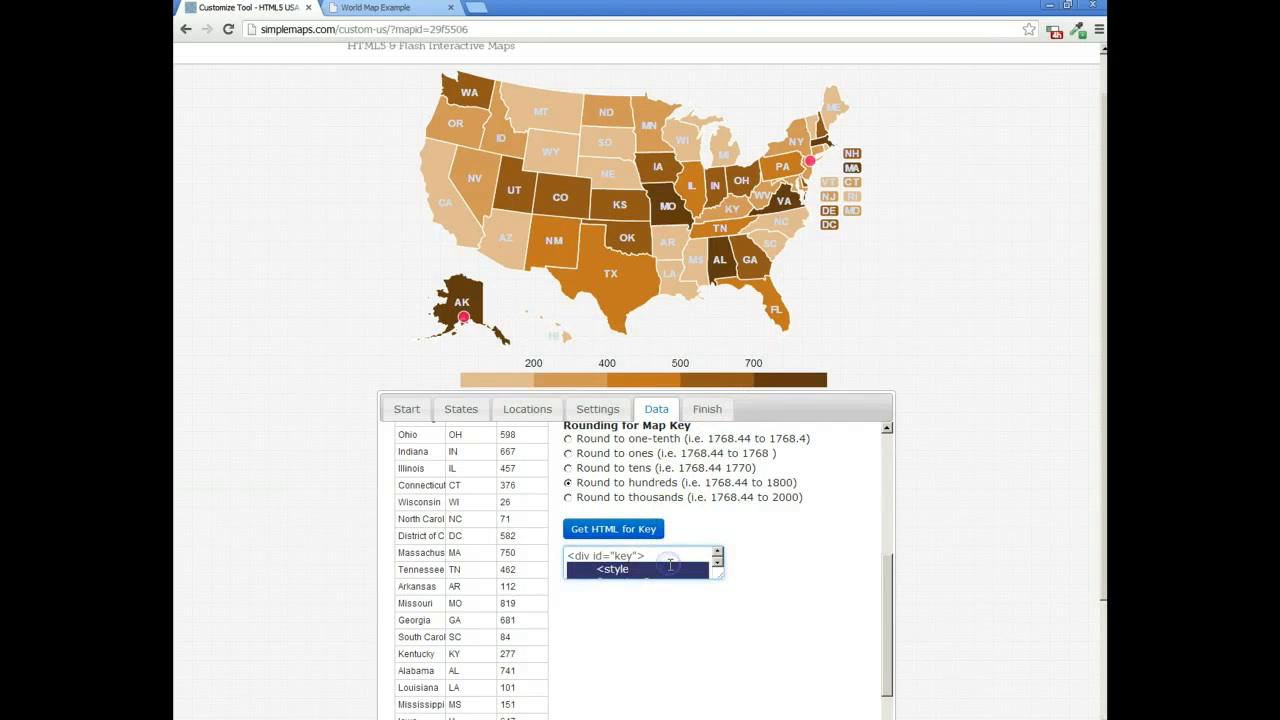
key("ctrl+a")
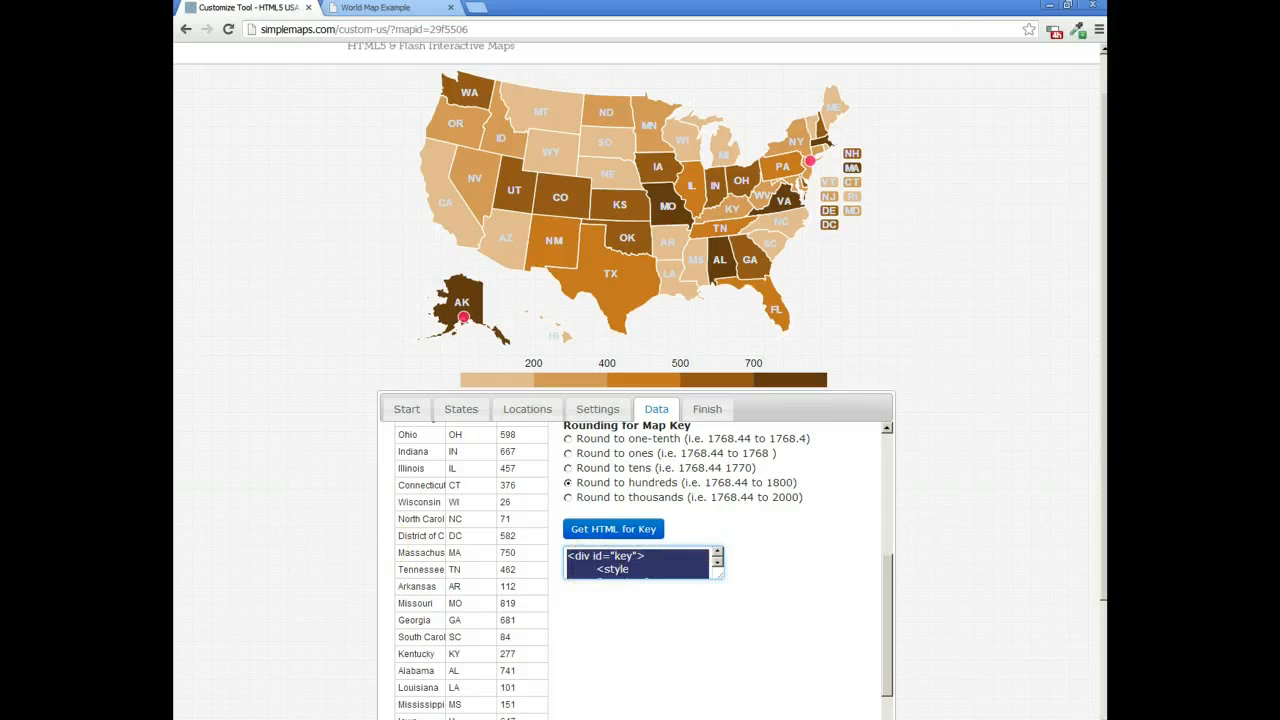
Step: Switch to Notepad++ and close every open file except the downloaded map's test.html
left_click(290, 718)
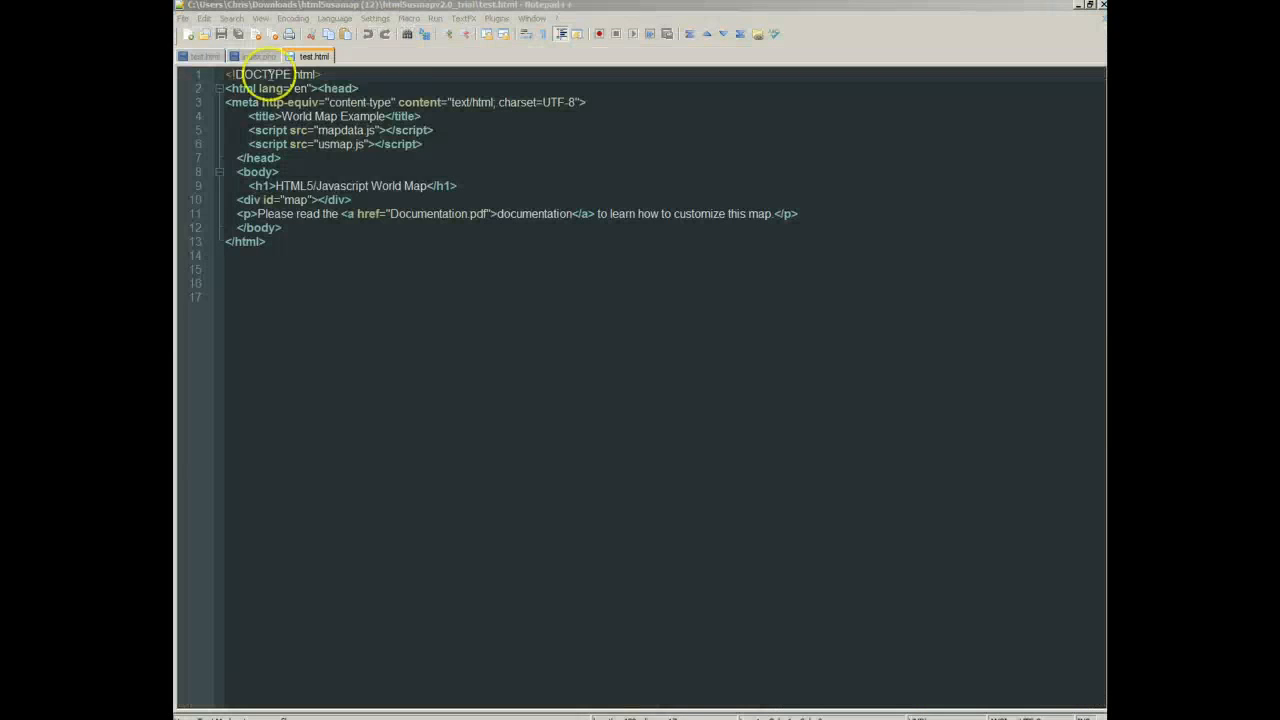
right_click(296, 58)
left_click(321, 79)
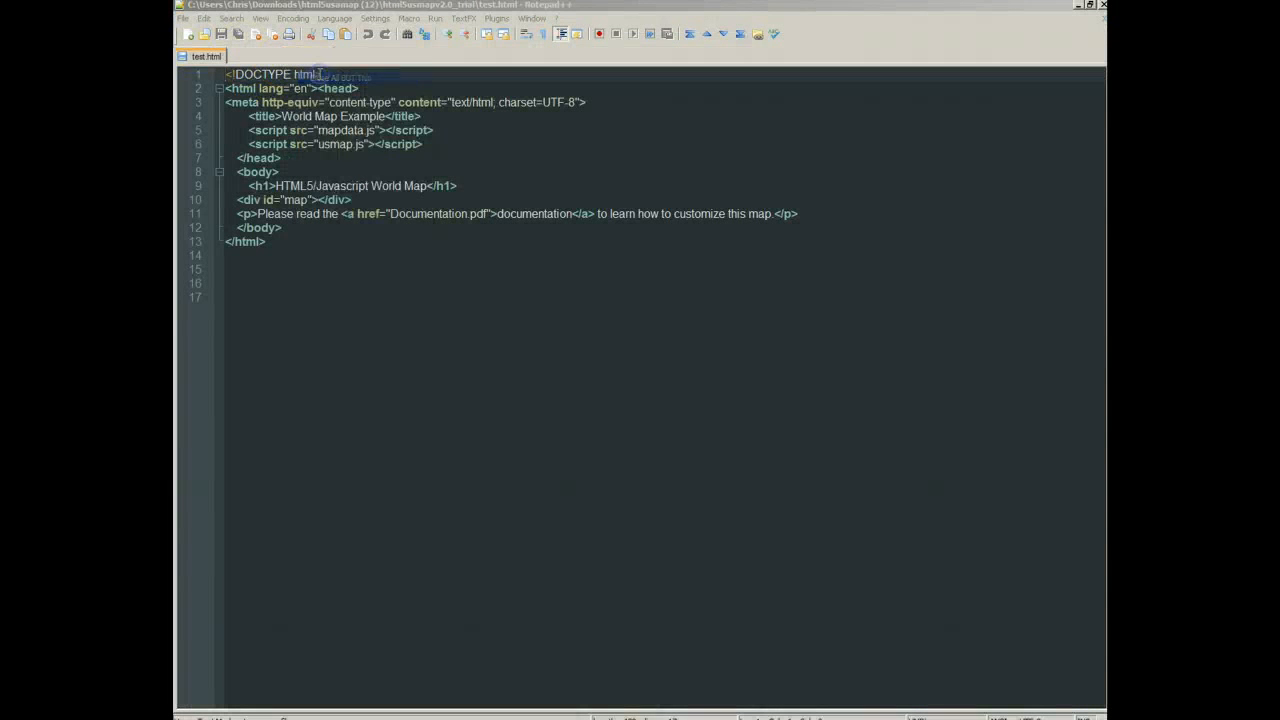
Step: Paste the key's HTML code on a new line below the map div in test.html and save the file
left_click(361, 200)
key("Return")
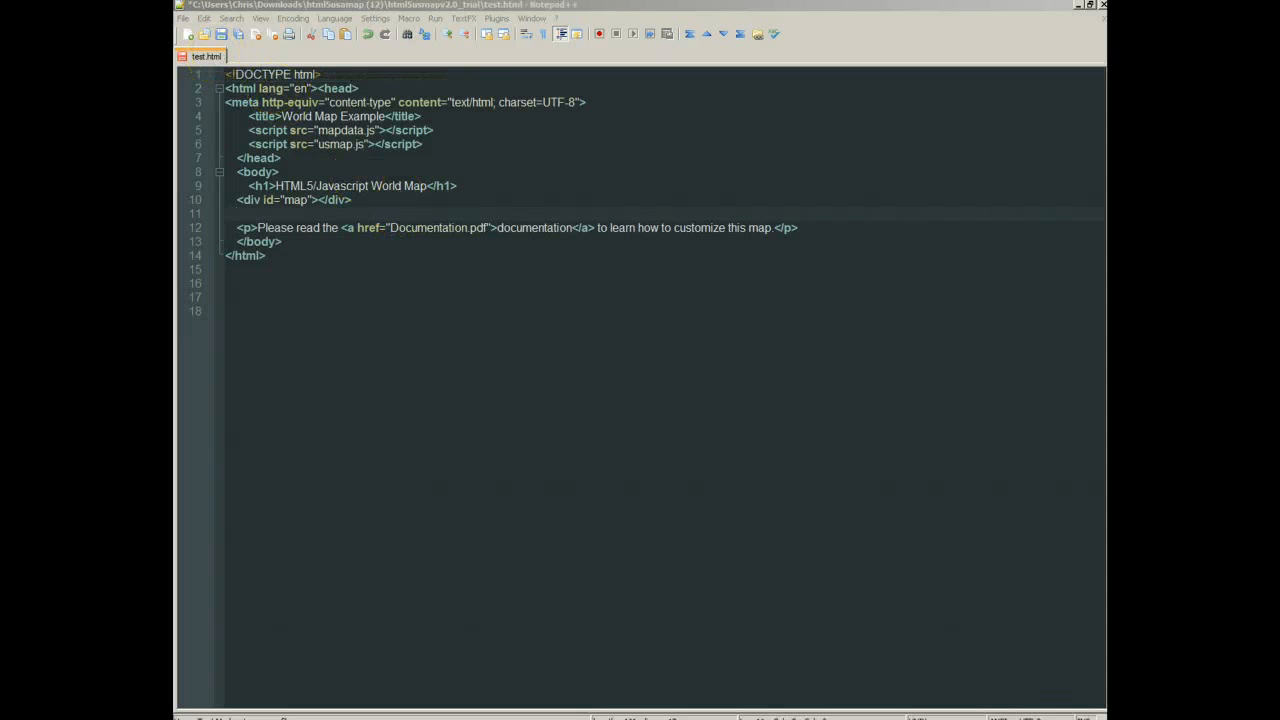
type("<div id=\"key\"> <style type=\"text/css\"> #key{color: black; float: left; width: 500px; margin: 0px; padding: 0px; font-family: arial; font-size: 14px;} #cnumber {display: inline-block; background: white; list-style: none; margin: 0px; padding: 0px;} #label {display: inline-block; list-style: none; margin: 0 0 0 50px; padding: 0px; text-align: center;} \t#c1 {float: left; width: 100px;  height: 20px;} \t#c2 {float: left; width: 100px; height: 20px;} \t#c3 {float: left; width: 100px;  height: 20px;} \t#c4 {float: left; width: 100px; height: 20px;} \t#c5 {float: left; width: 100px; height: 20px;} \t.l1 {float: left; width: 100px;} </style>  <ul id=\"label\"> \t<li class=\"l1\">200</li> \t<li class=\"l1\">400</li> \t<li class=\"l1\">500</li> \t<li class=\"l1\">700</li> </ul> <ul id=\"cnumber\"> \t<li id=\"c1\" style=\"background-color: rgb(226, 188, 145);\"></li> \t<li id=\"c2\" style=\"background-color: rgb(211, 154, 89);\"></li> \t<li id=\"c3\" style=\"background-color: rgb(196, 120, 33);\"></li> \t<li id=\"c4\" style=\"background-color: rgb(147, 90, 25);\"></li> \t<li id=\"c5\" style=\"background-color: rgb(98, 60, 17);\"></li> </ul> </div>")
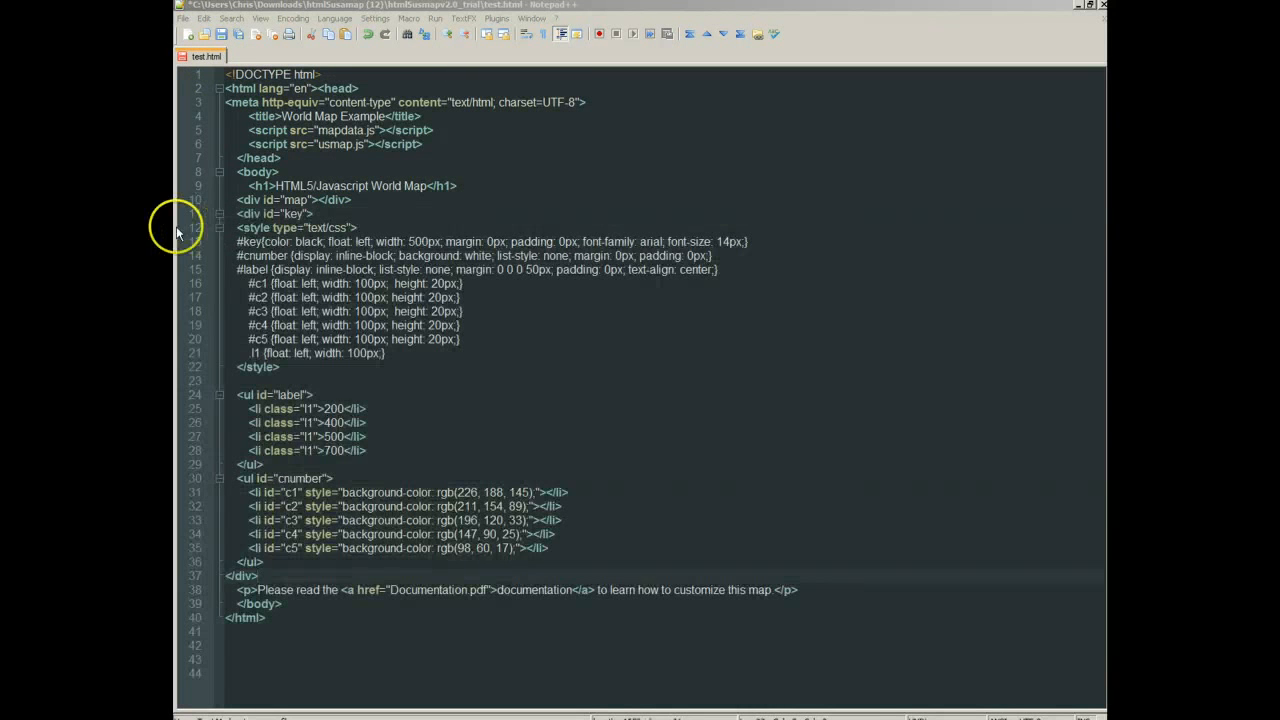
left_click(221, 35)
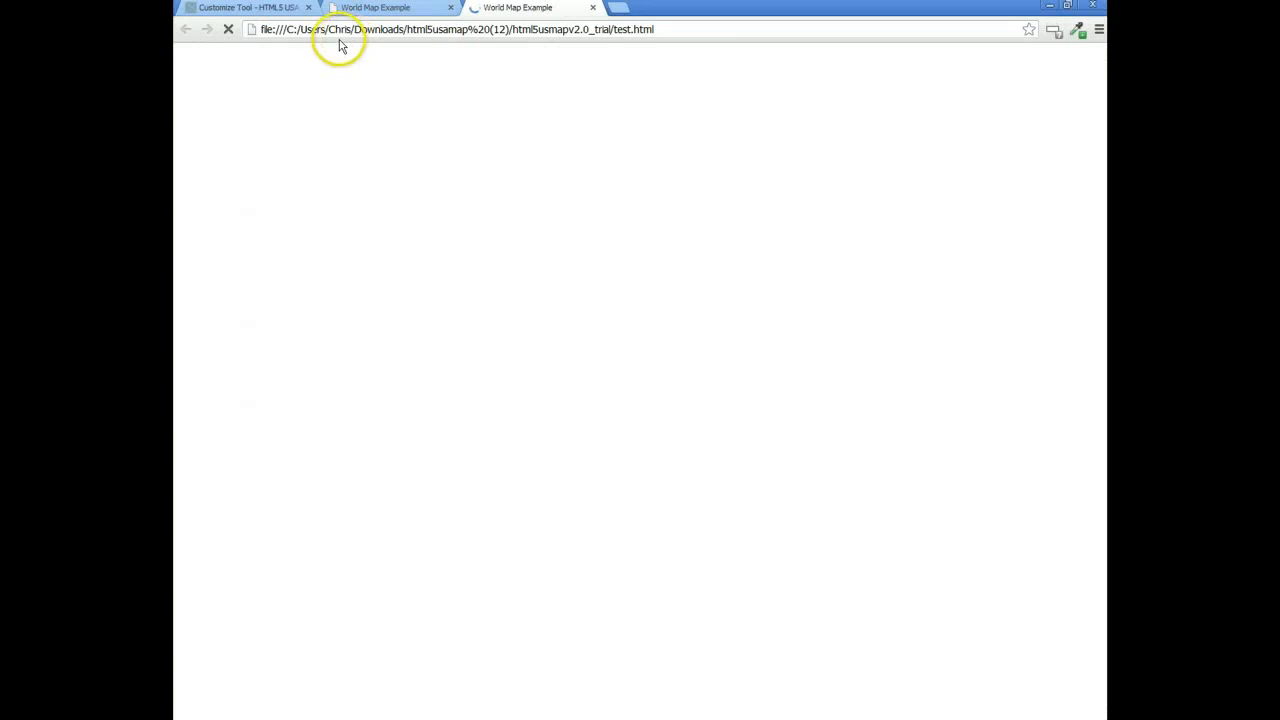
Step: Close the outdated test page in the browser, check the map and key on the updated test.html, and return to the map customizer
left_click(452, 8)
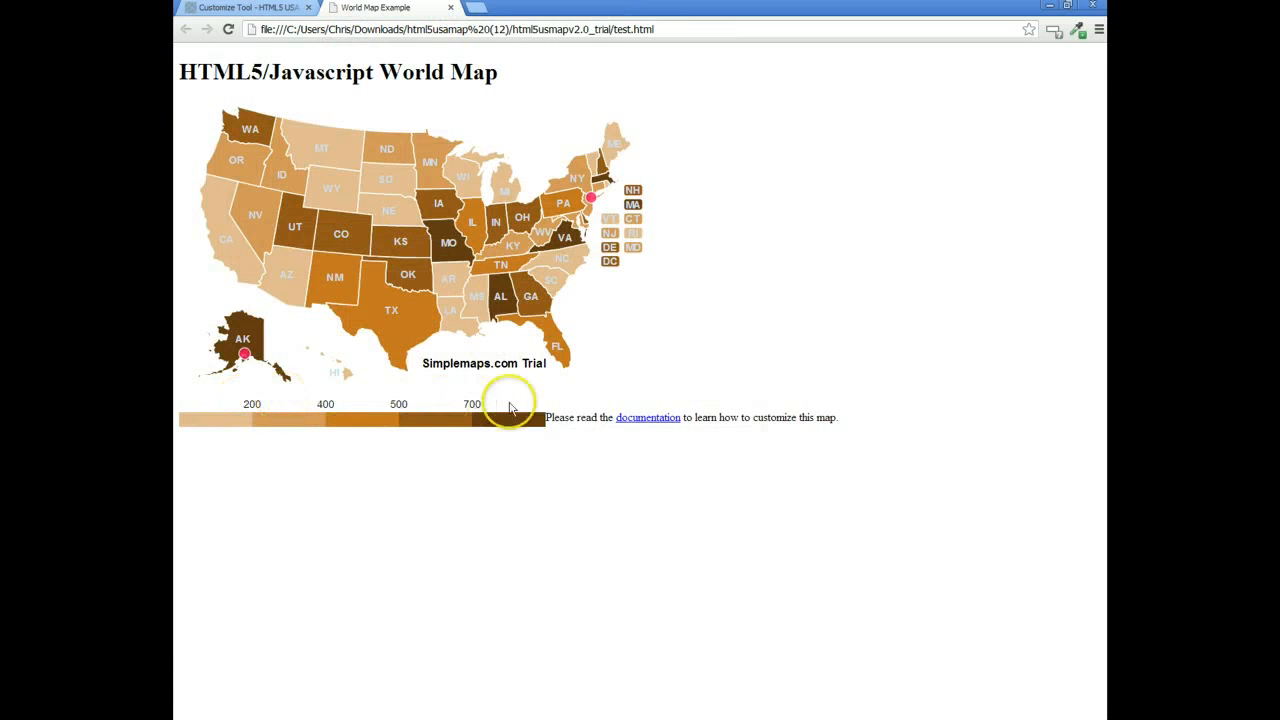
mouse_move(497, 313)
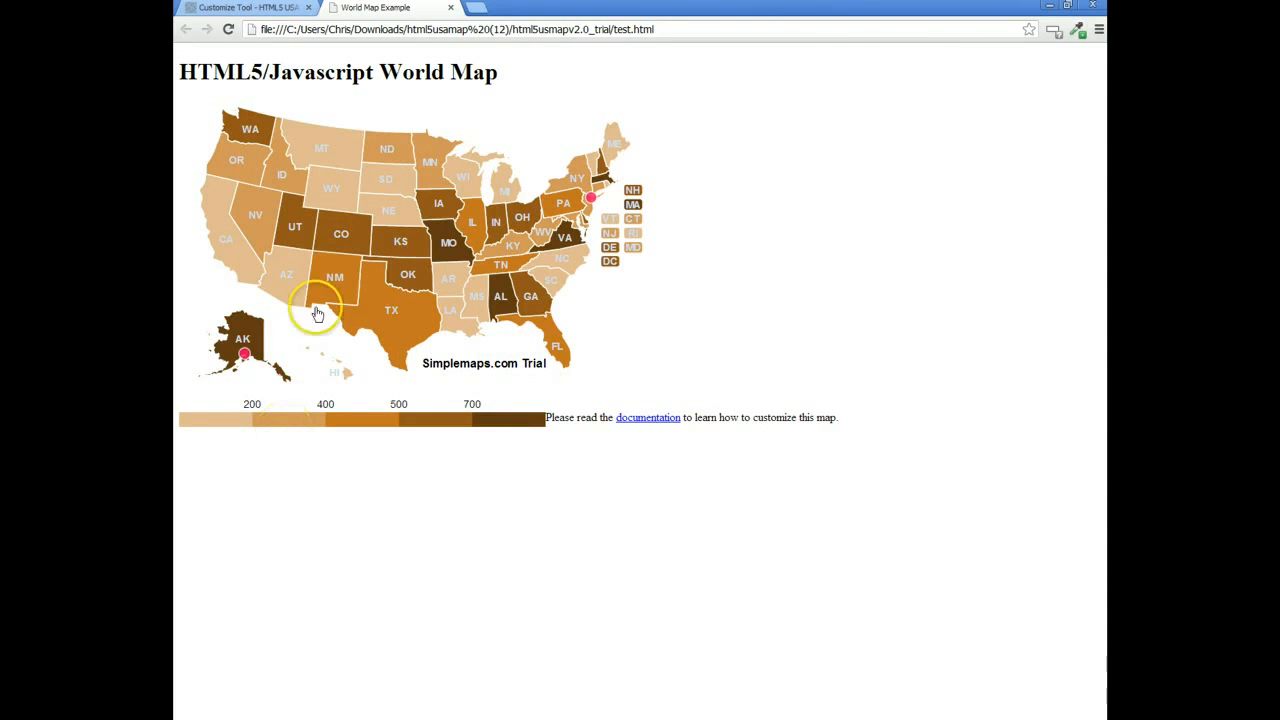
left_click(262, 10)
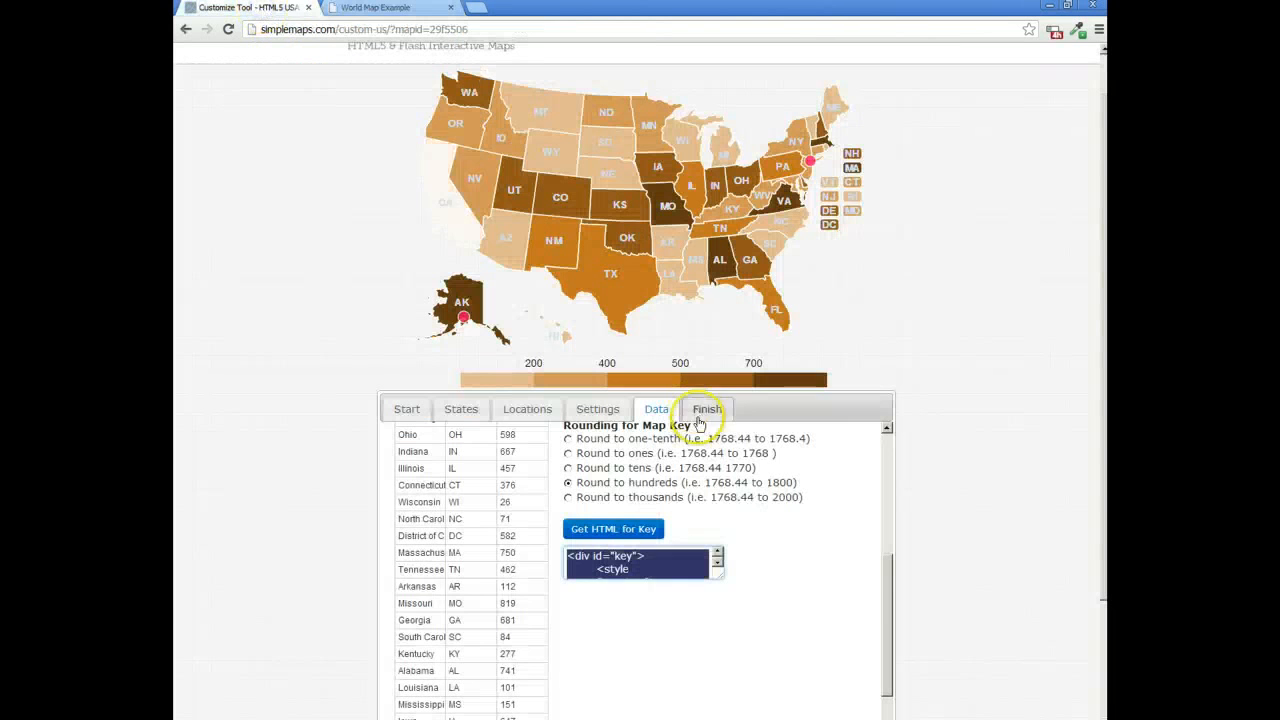
Step: Review the download, license and installation information for the finished map, and return to the test.html page
left_click(879, 540)
scroll(879, 540, "up", 5)
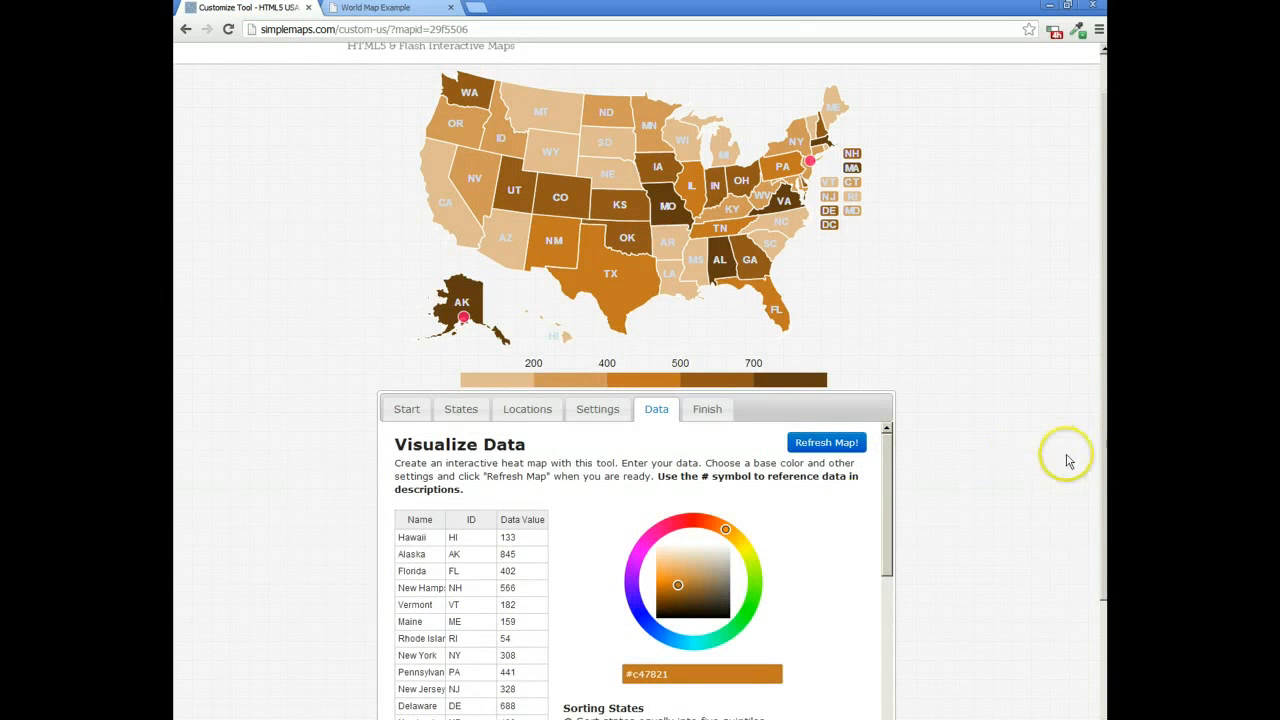
left_click_drag(1100, 474, 1100, 520)
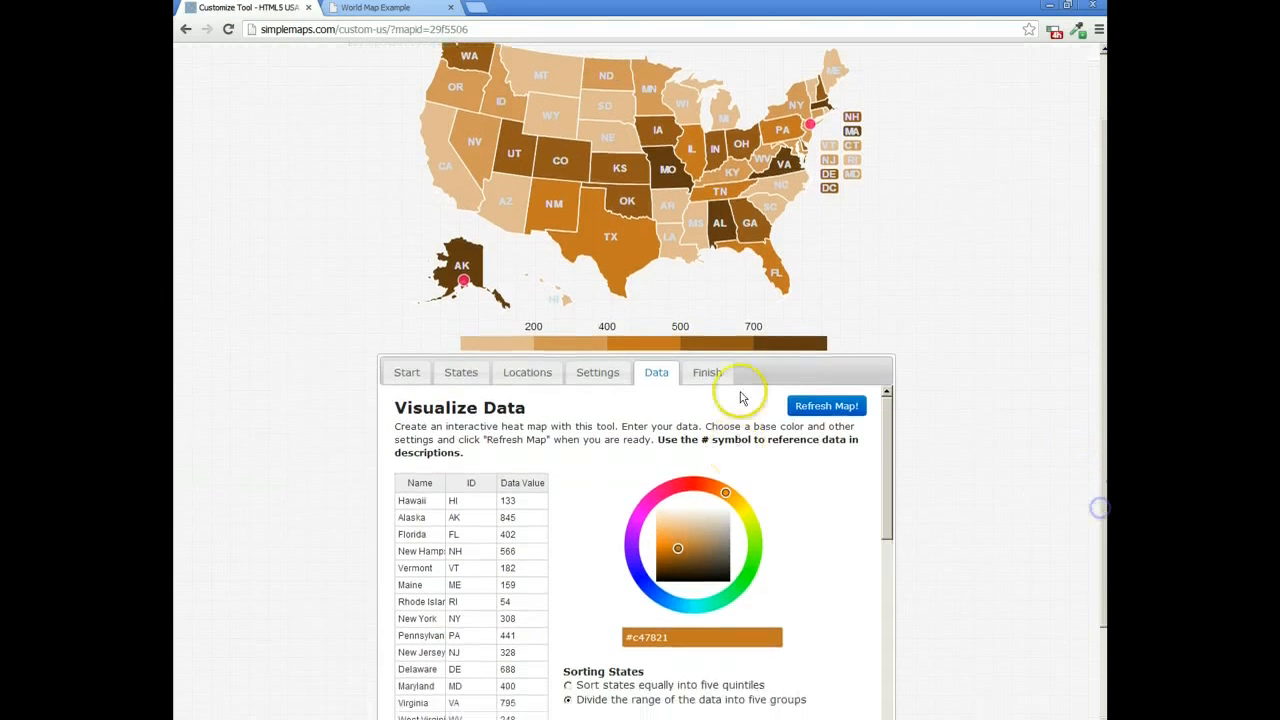
left_click(725, 375)
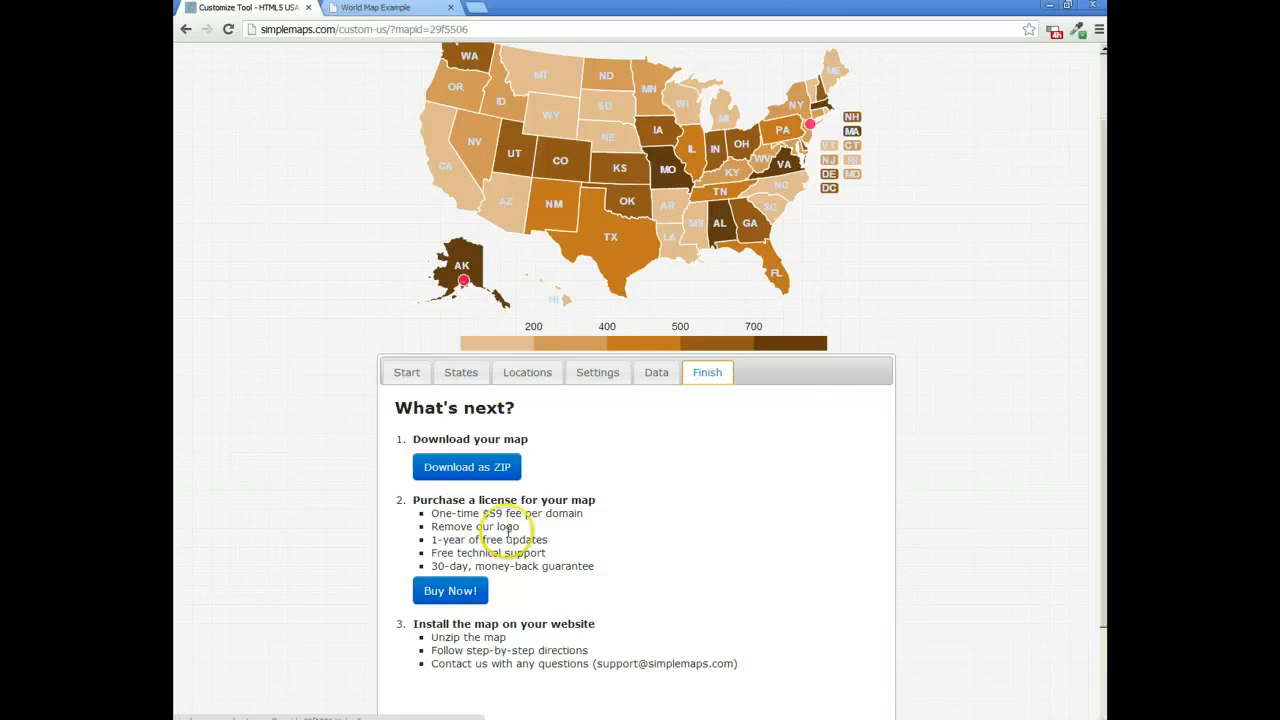
left_click(365, 8)
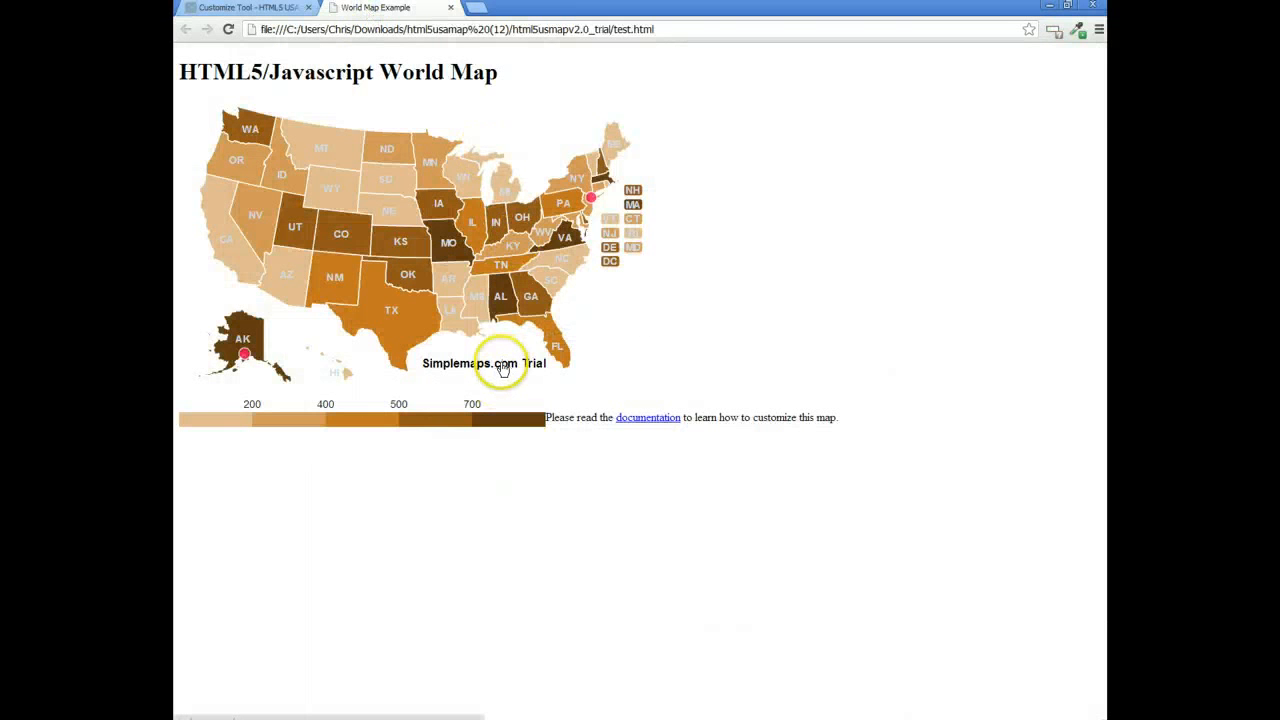